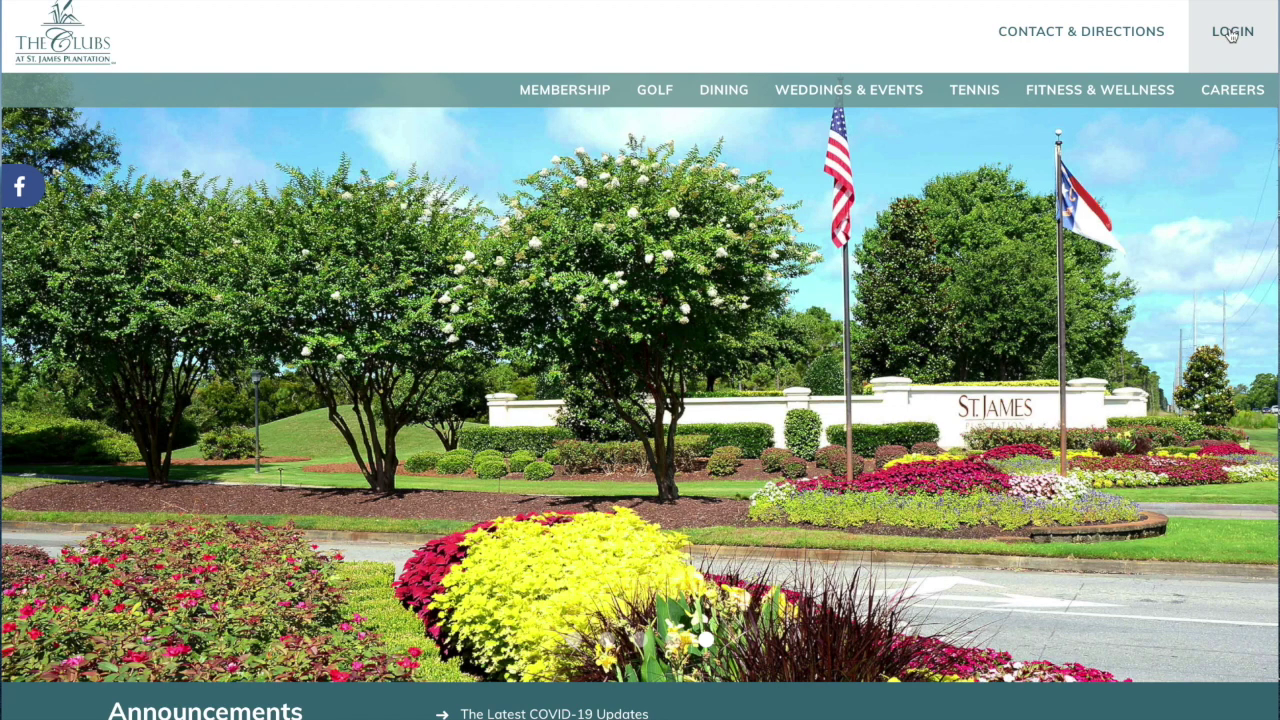
Log in to the member site with the saved username and account password
click(1231, 36)
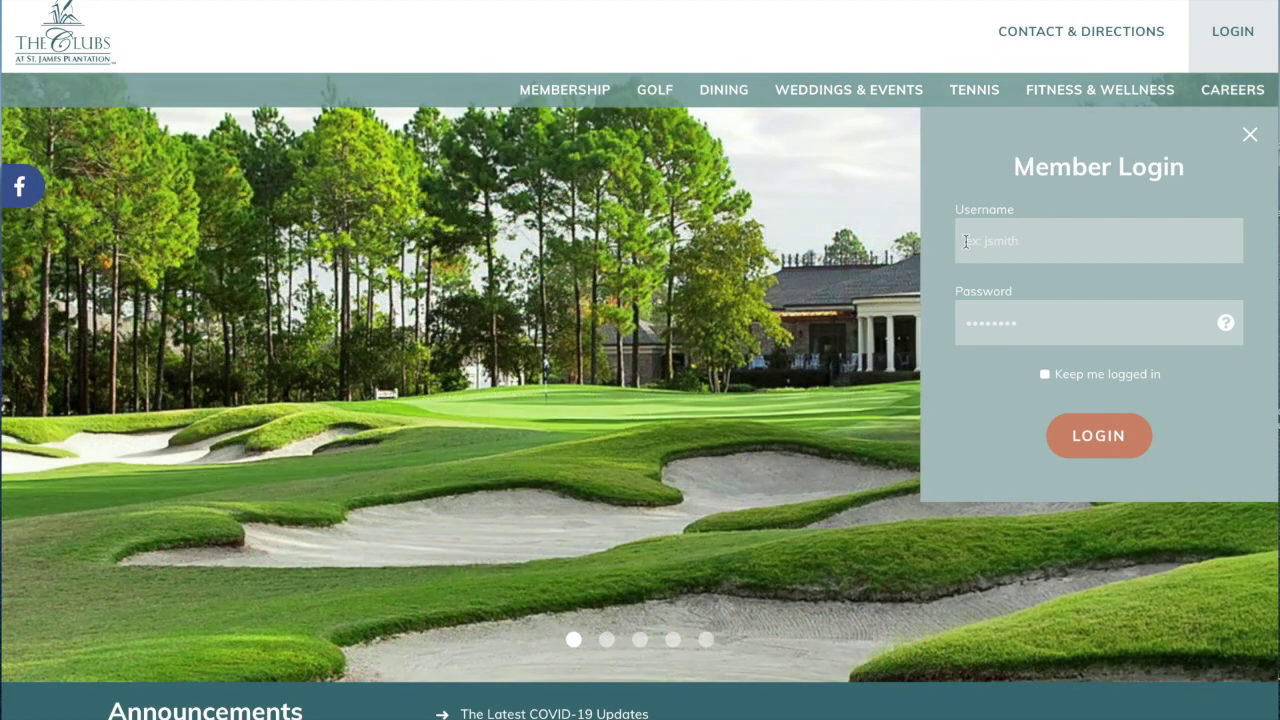
click(963, 245)
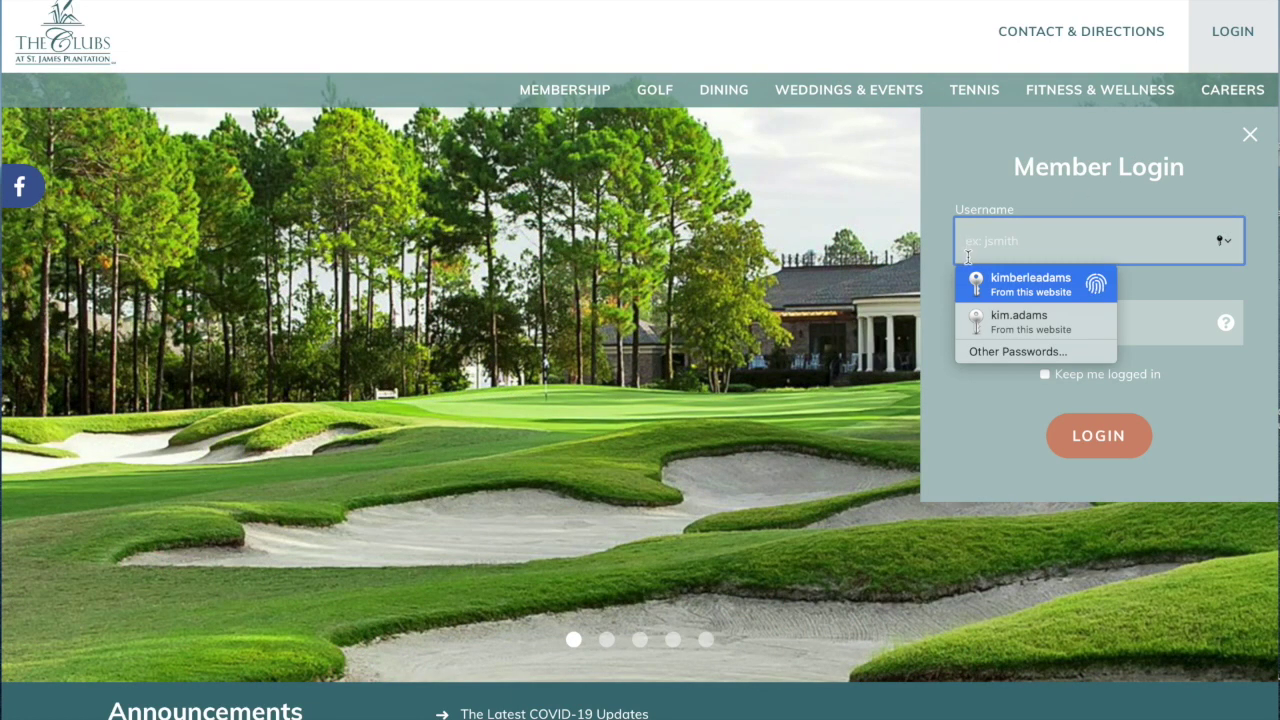
click(990, 283)
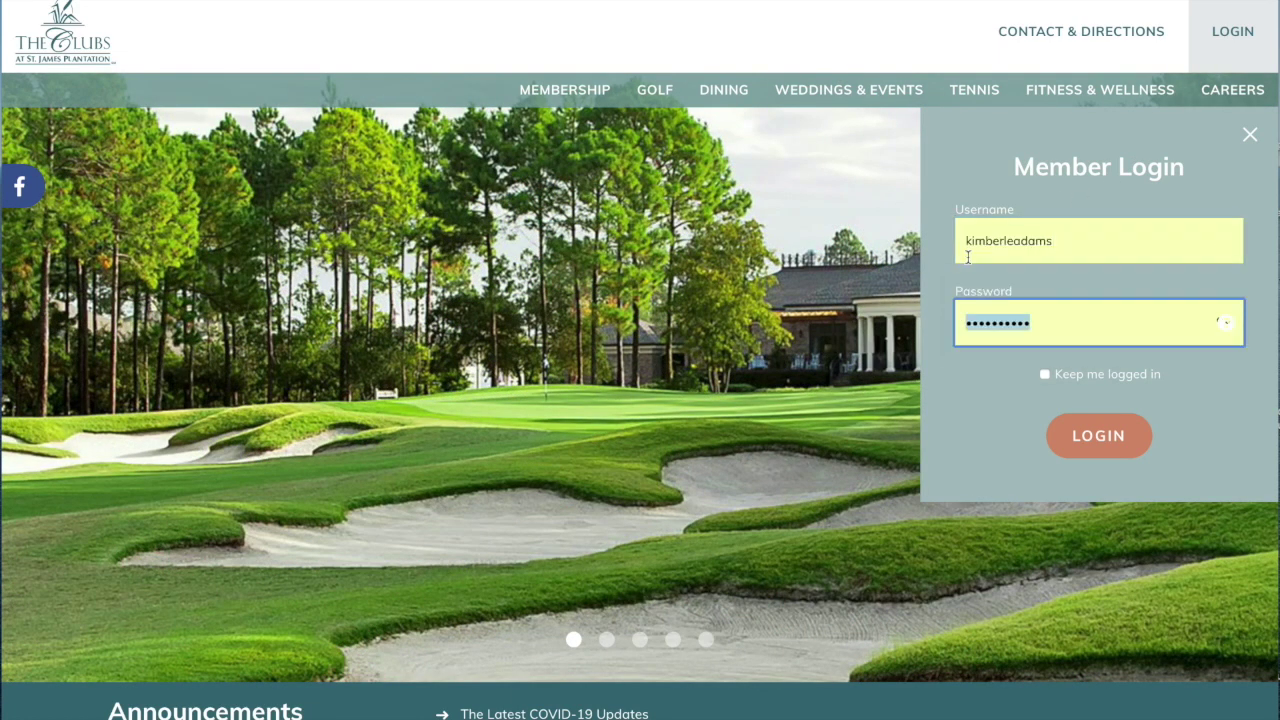
click(1101, 438)
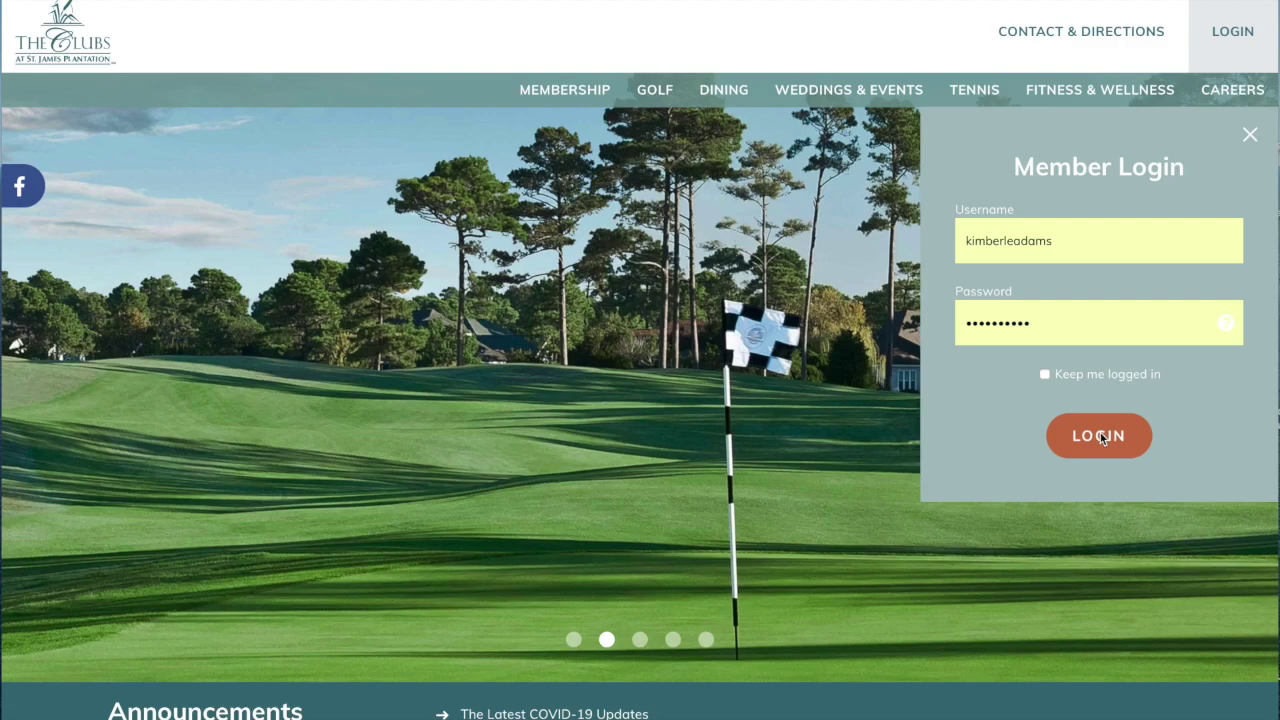
click(1101, 438)
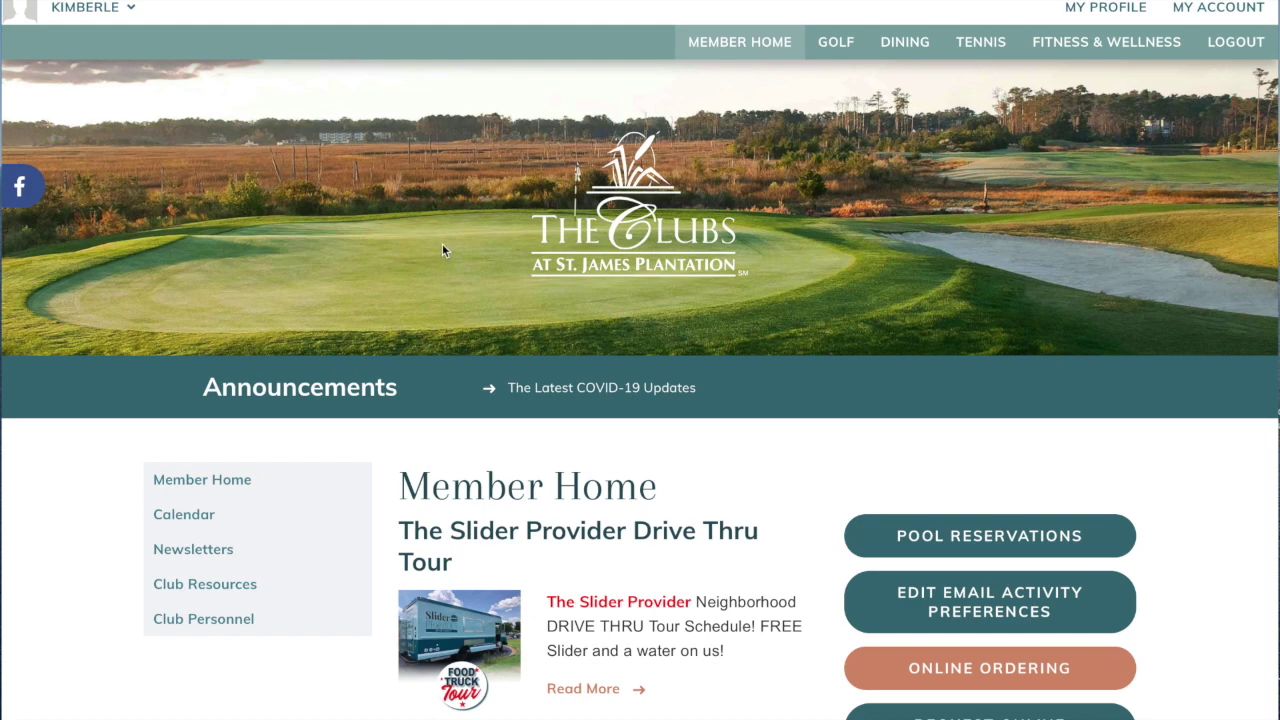
Open the booking schedule for pool reservations from the member home page
scroll(356, 30, down, 1)
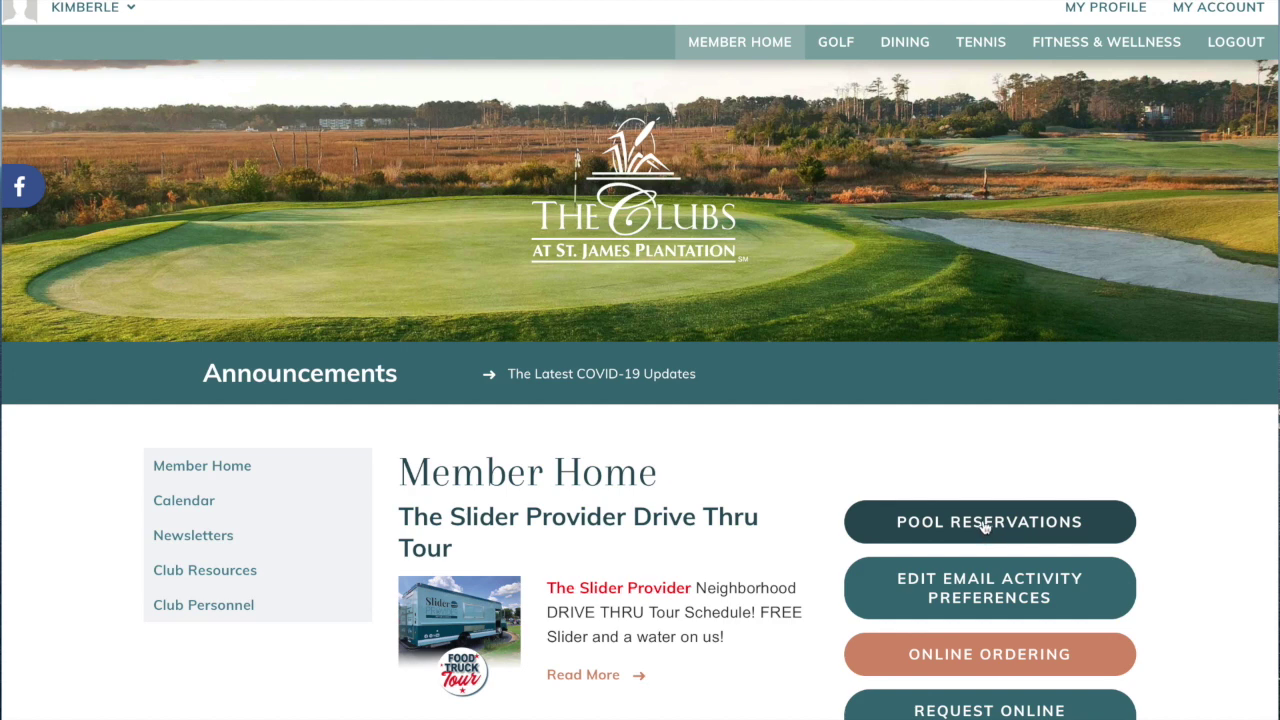
click(985, 525)
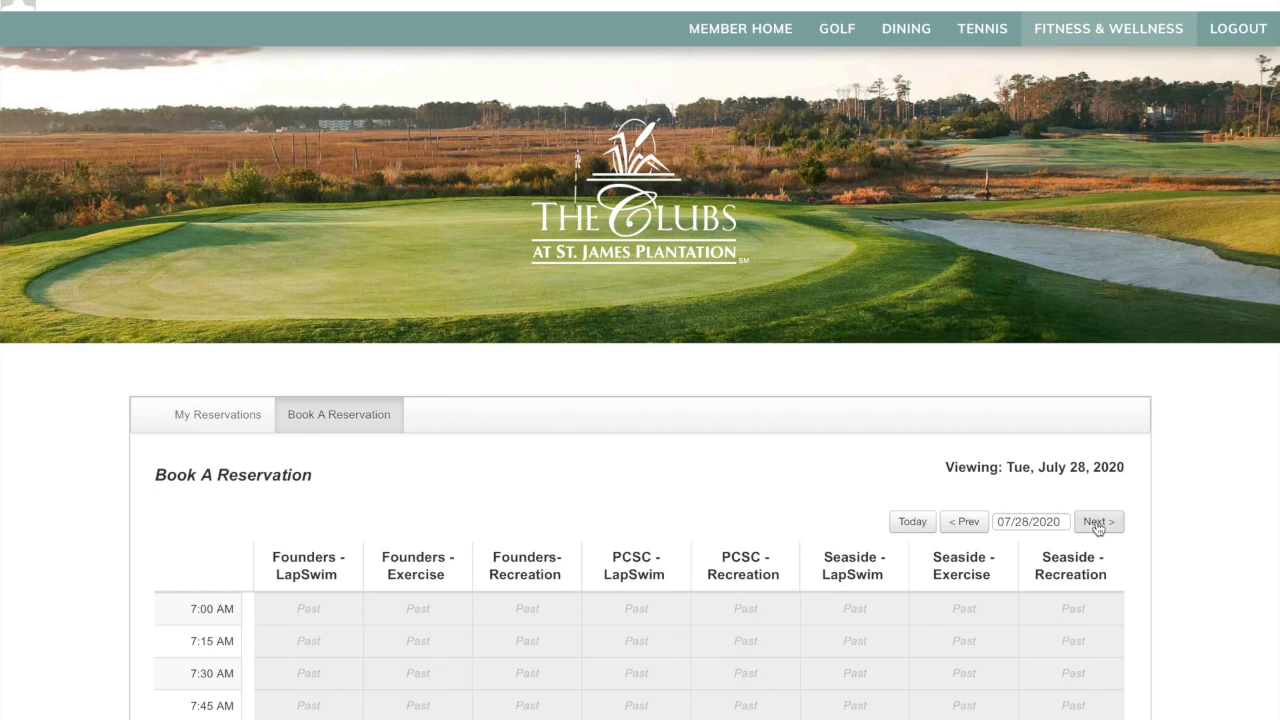
scroll(1098, 529, down, 1)
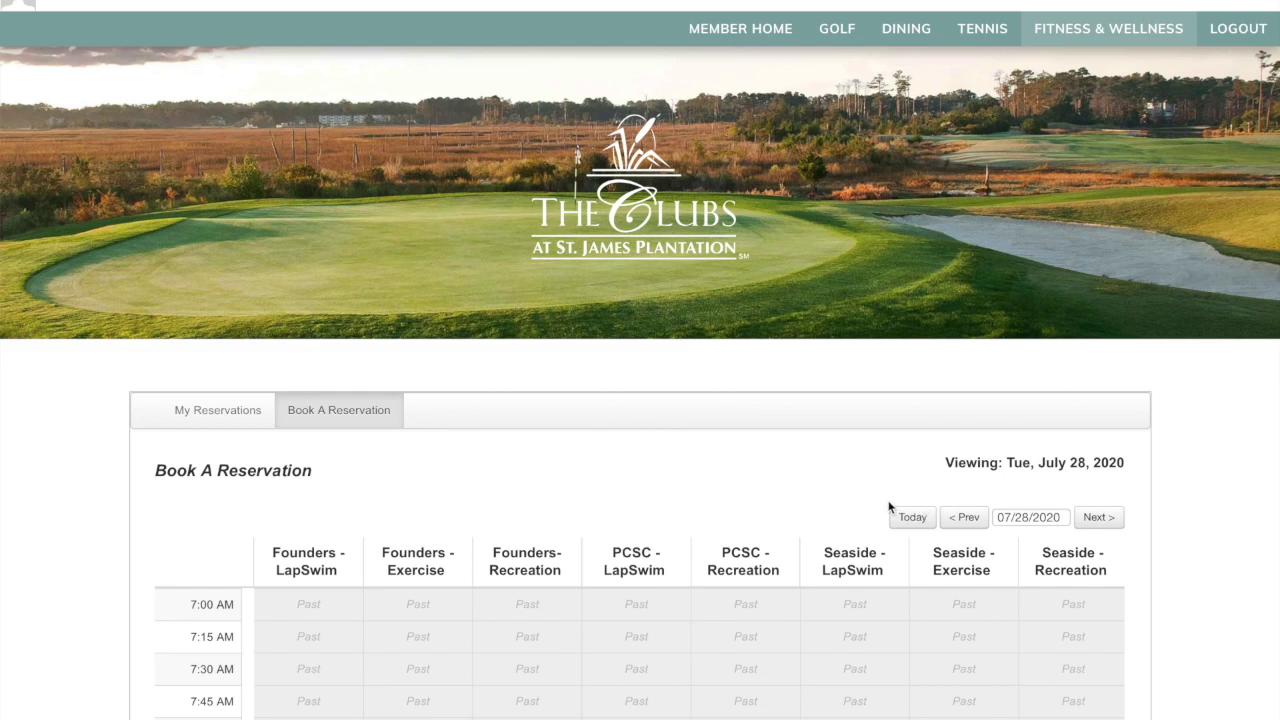
Examine the July 28, 2020 pool schedule through the evening for time slots that can be booked
scroll(888, 507, down, 5)
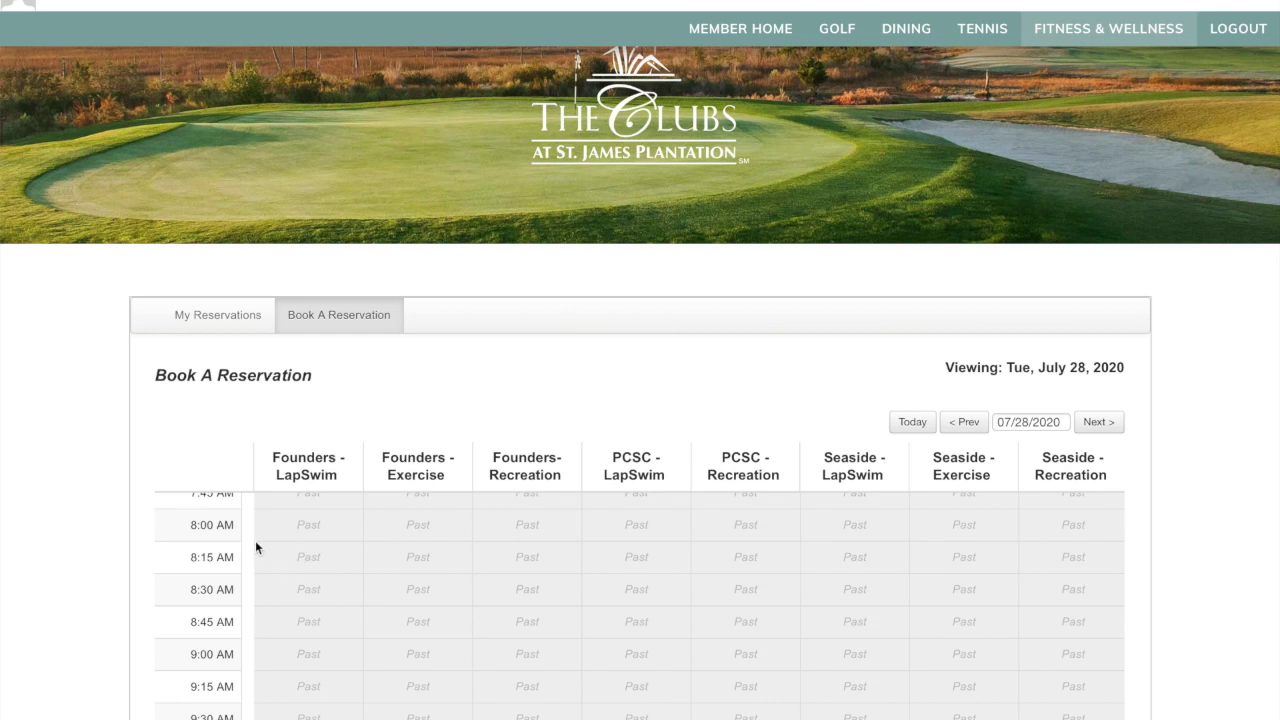
scroll(432, 562, up, 1)
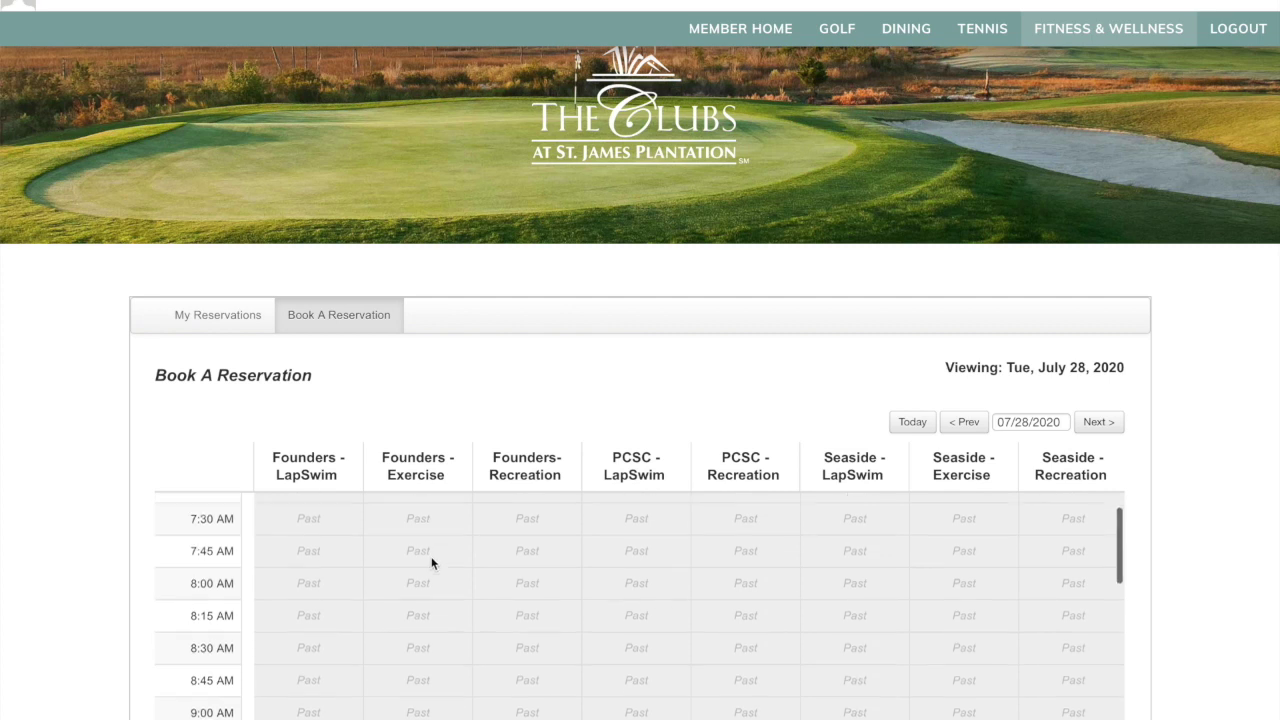
scroll(432, 562, down, 3)
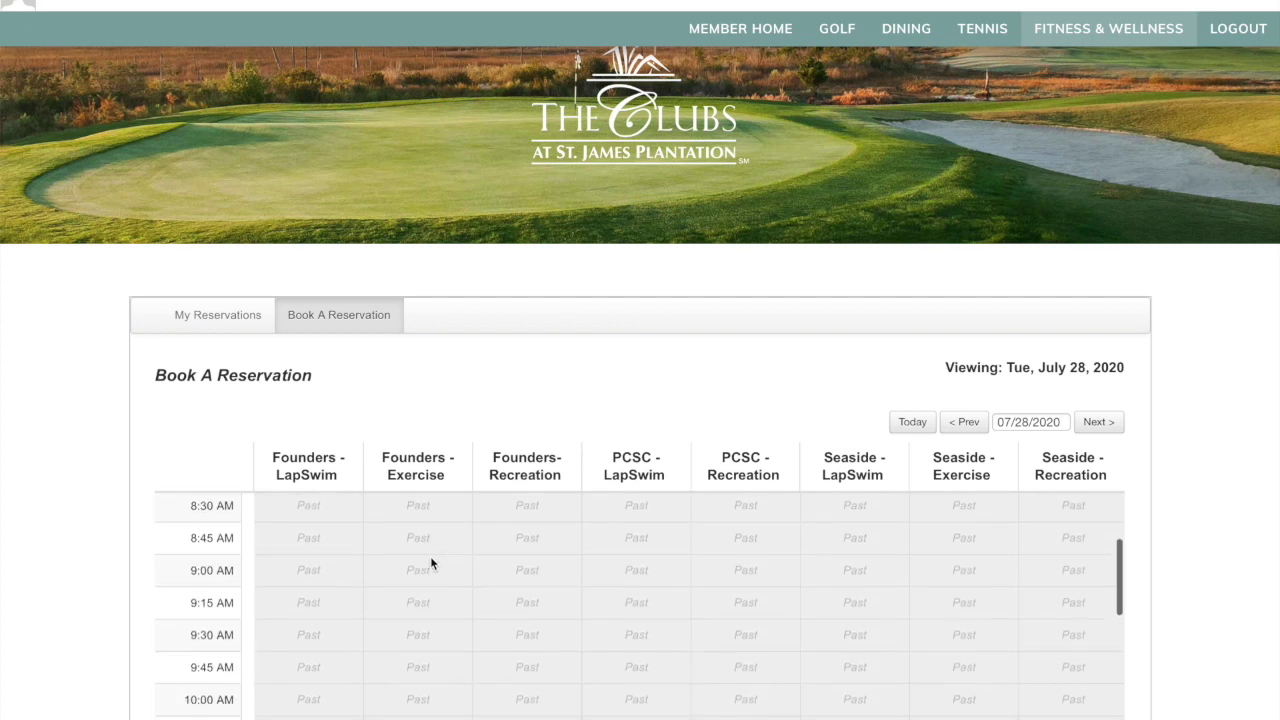
scroll(431, 563, down, 5)
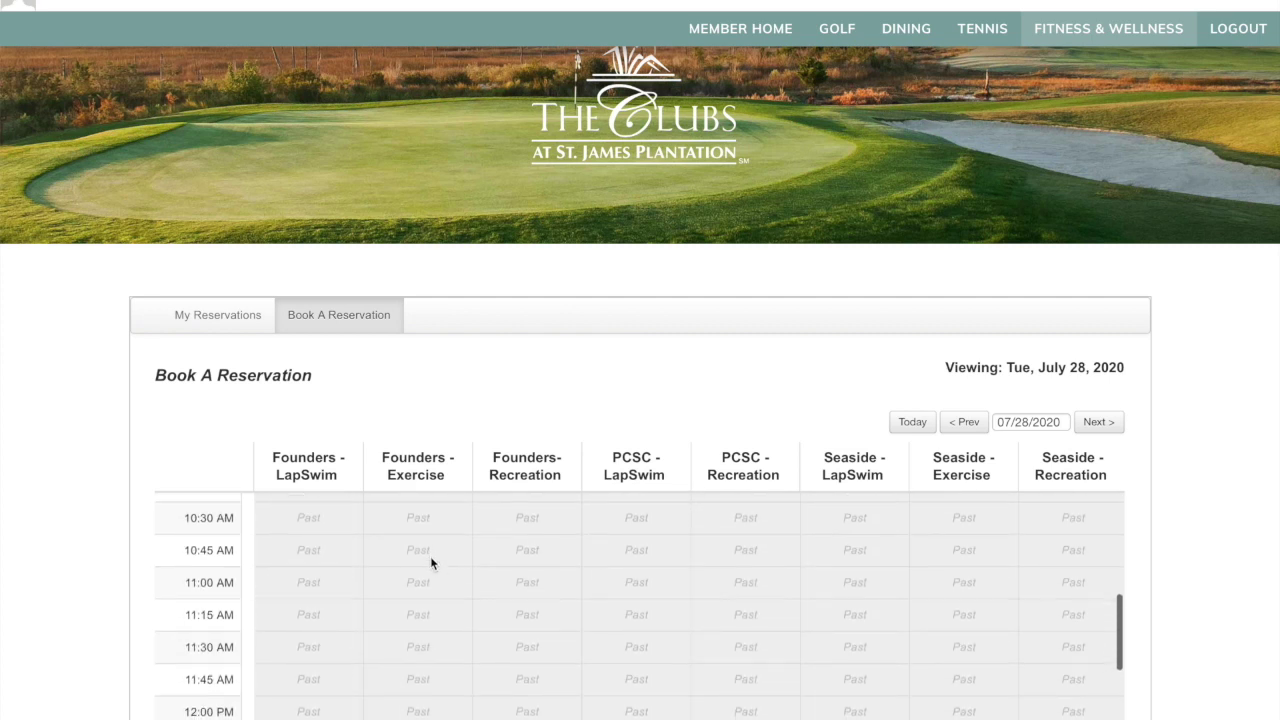
scroll(431, 563, down, 6)
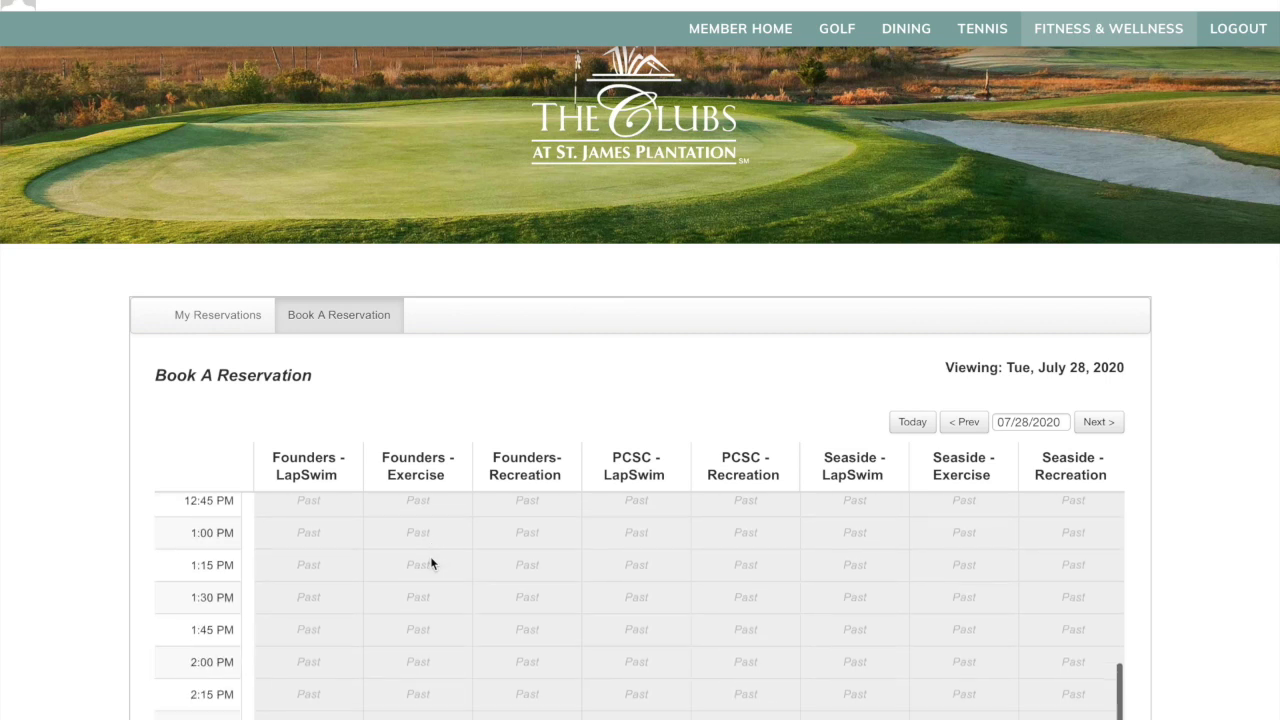
scroll(431, 563, down, 6)
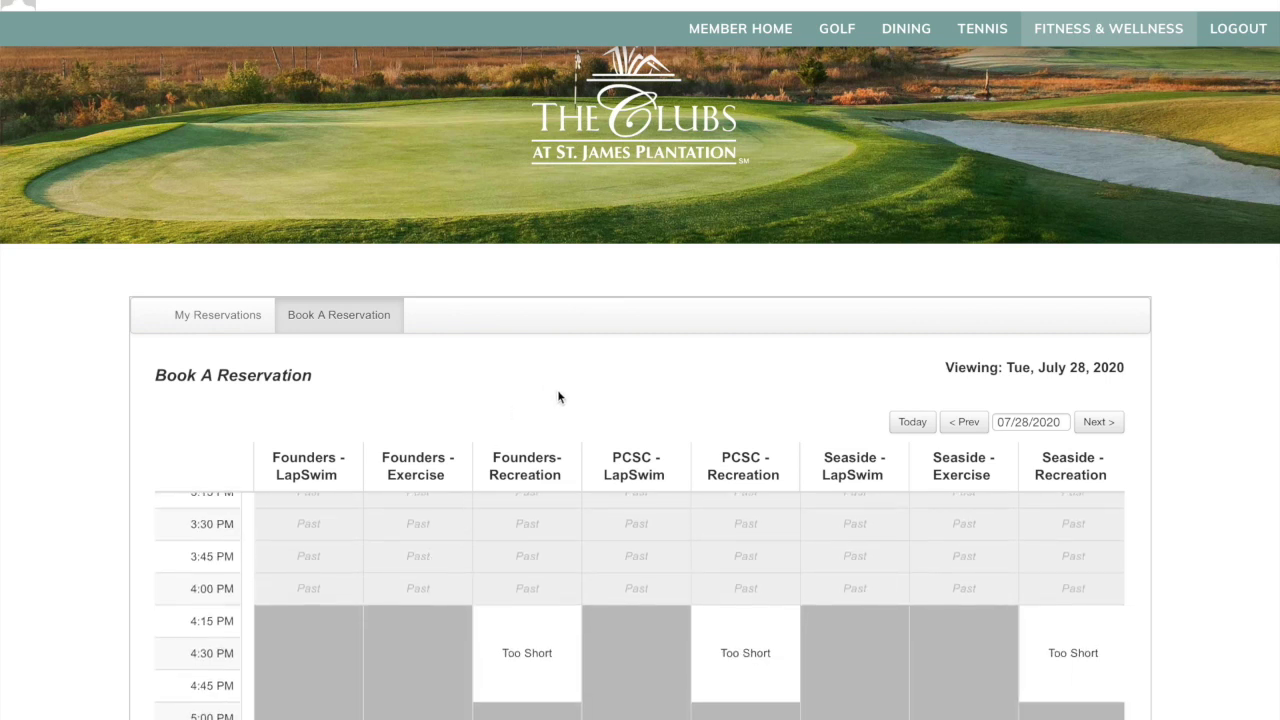
scroll(586, 578, down, 1)
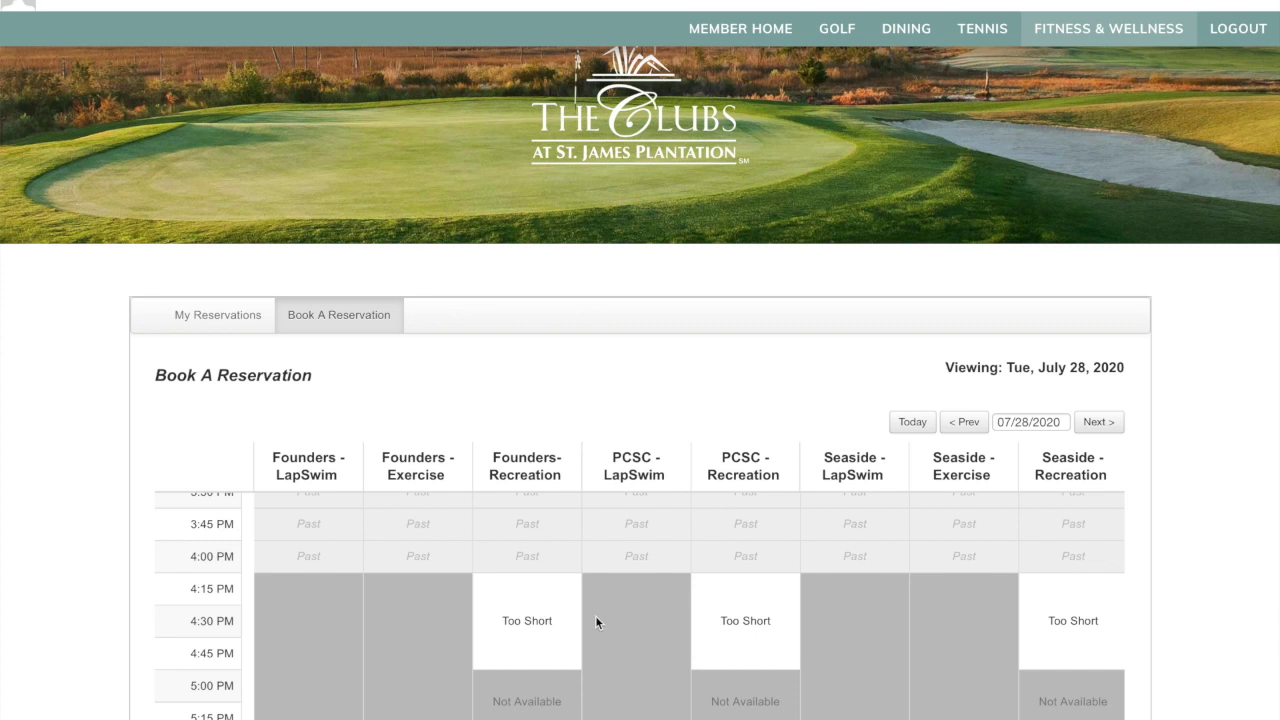
scroll(596, 621, down, 2)
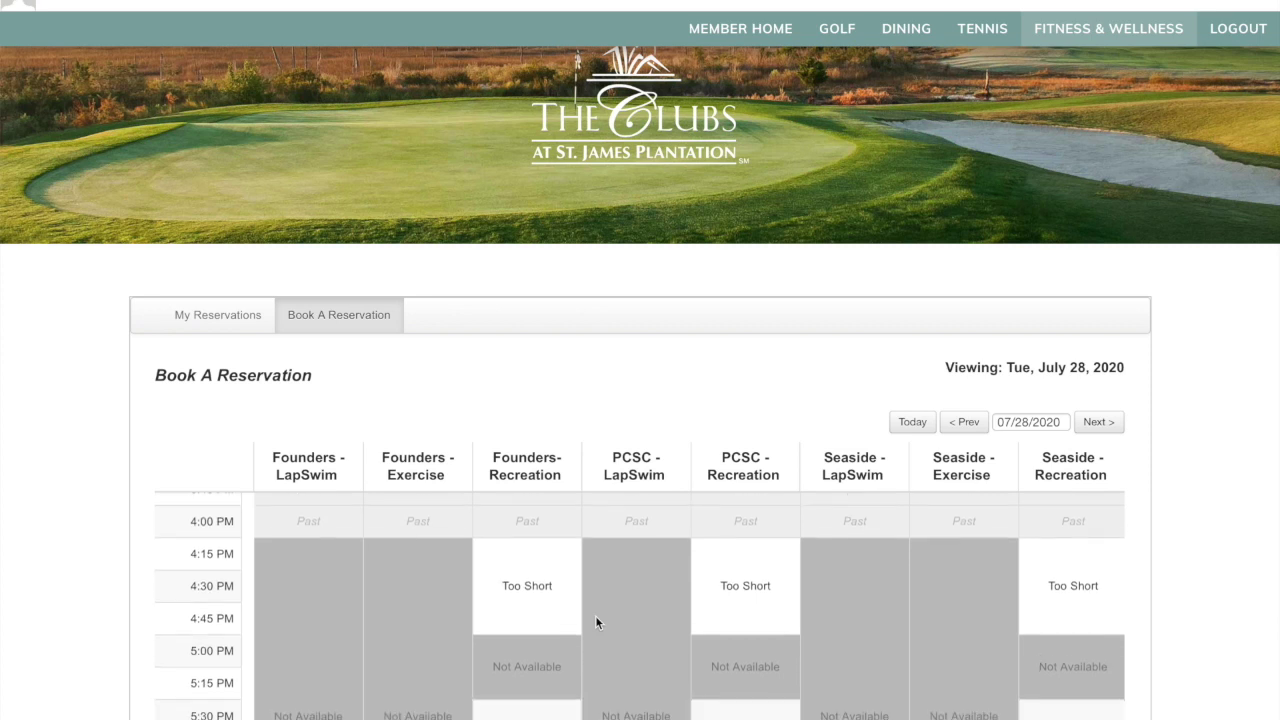
scroll(595, 615, up, 2)
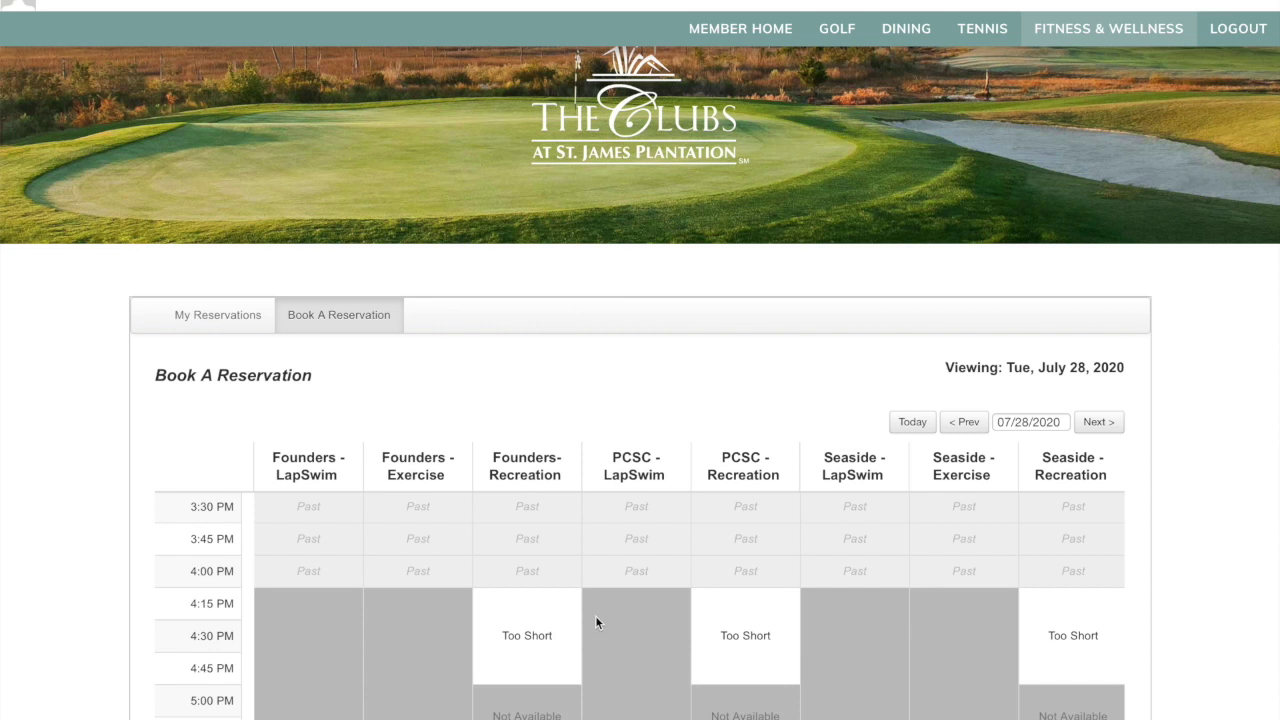
scroll(595, 615, down, 2)
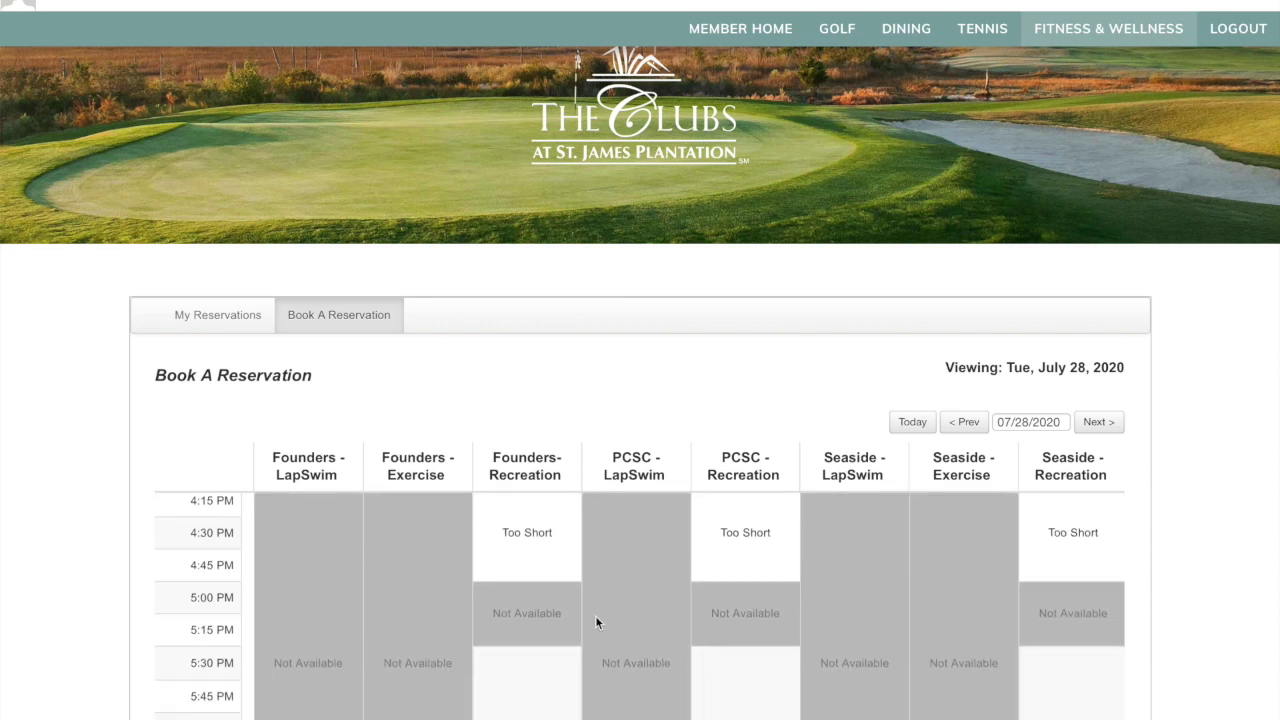
scroll(595, 615, down, 3)
scroll(595, 616, down, 2)
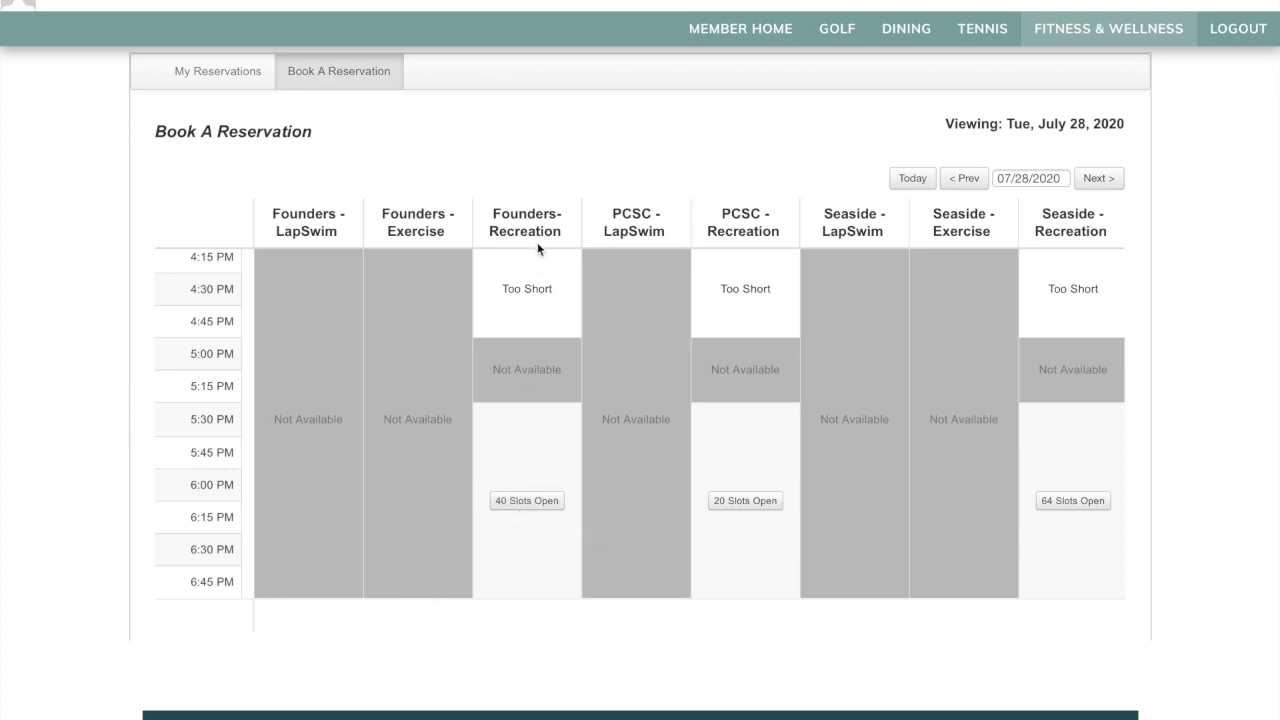
Start a reservation for the open evening slot in the Founders- Recreation pool
click(527, 501)
mouse_move(527, 507)
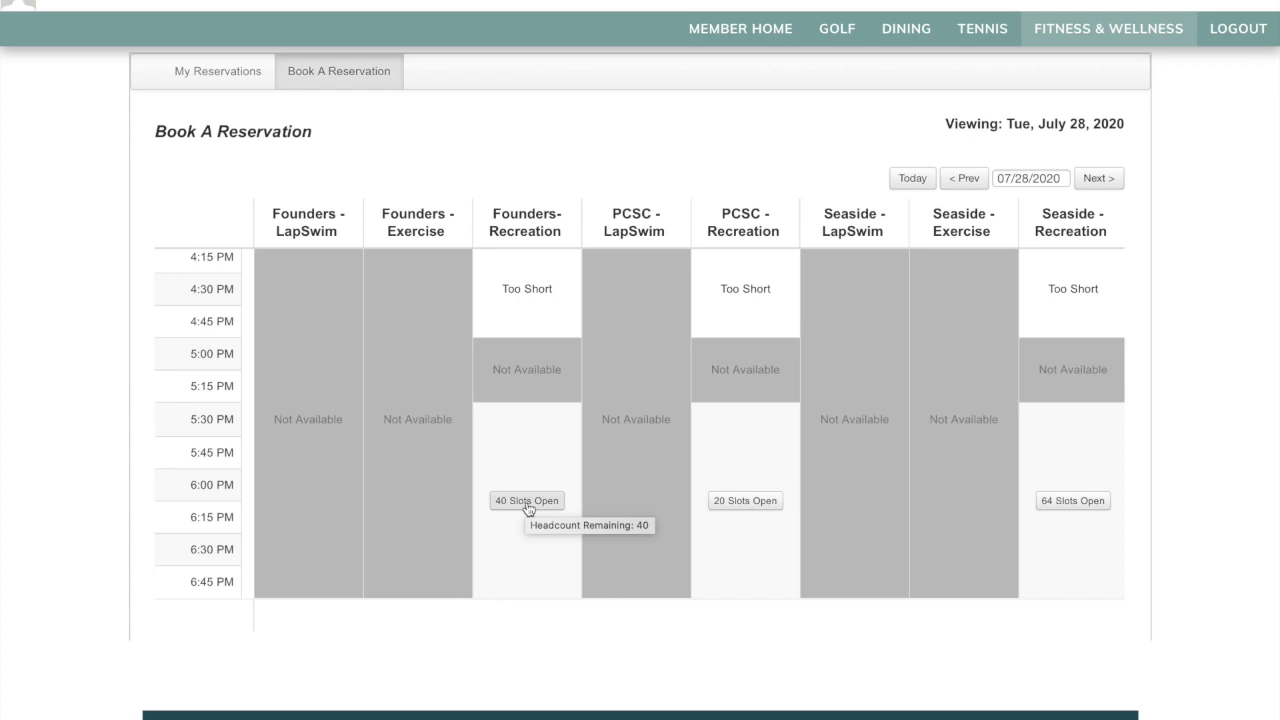
click(527, 501)
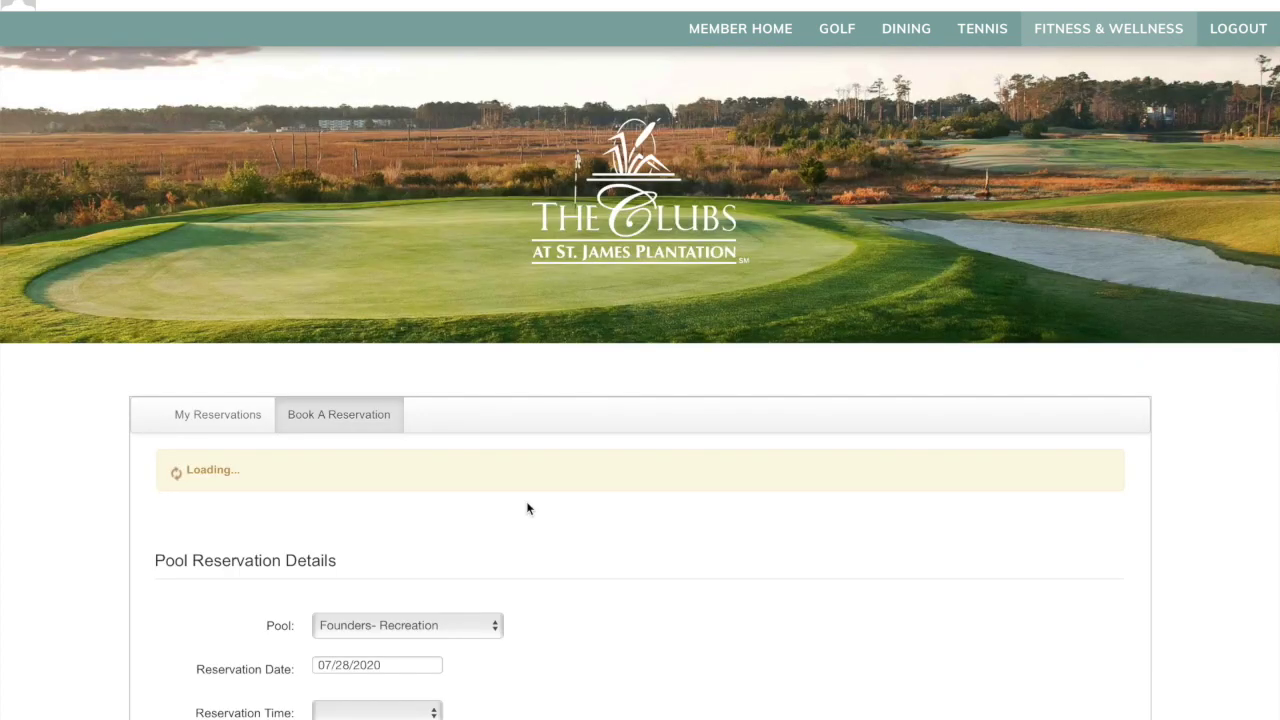
Check the pool and time choices, keep Founders- Recreation at 05:30 PM, and set the duration to 90 minutes
scroll(527, 509, down, 1)
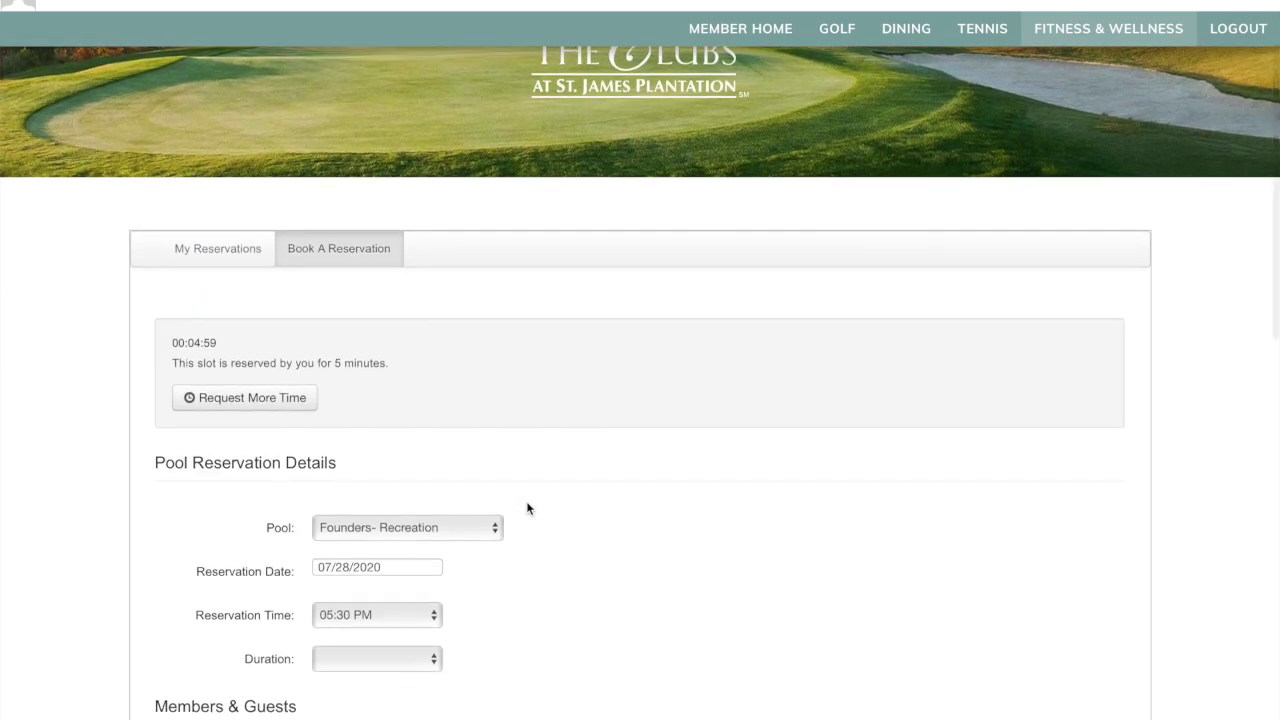
scroll(527, 509, down, 1)
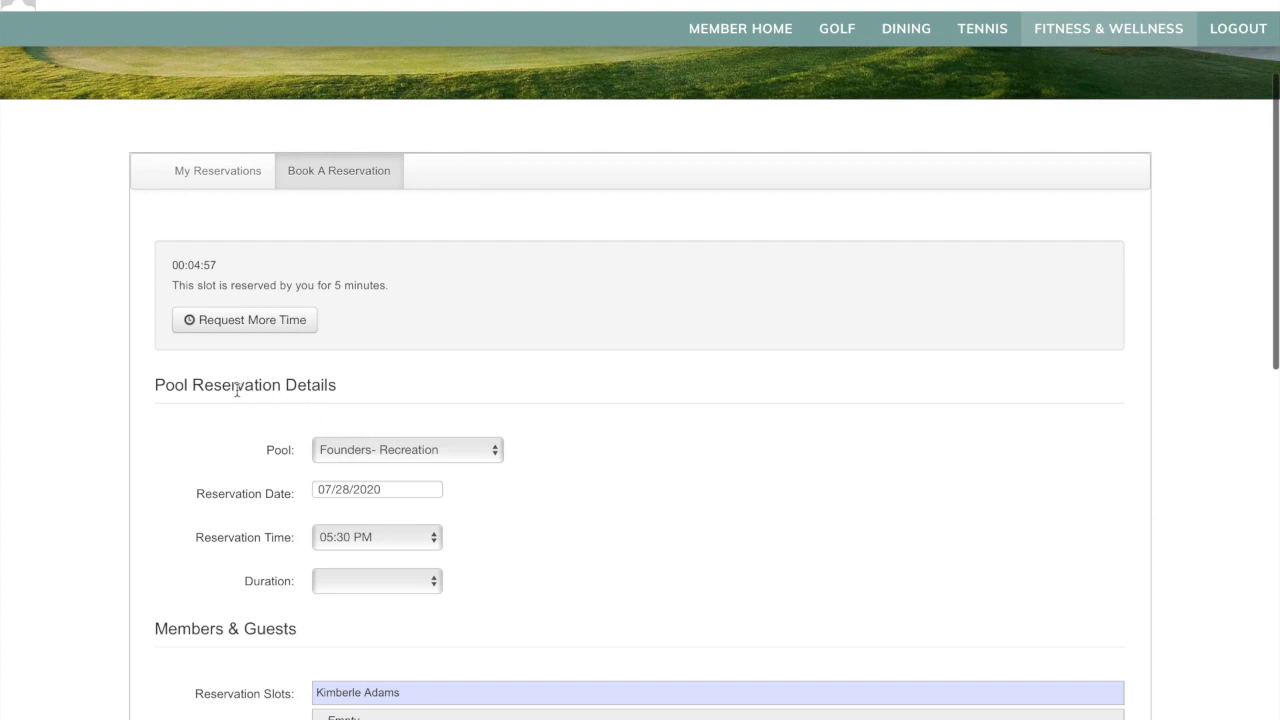
scroll(434, 388, up, 1)
scroll(434, 388, down, 2)
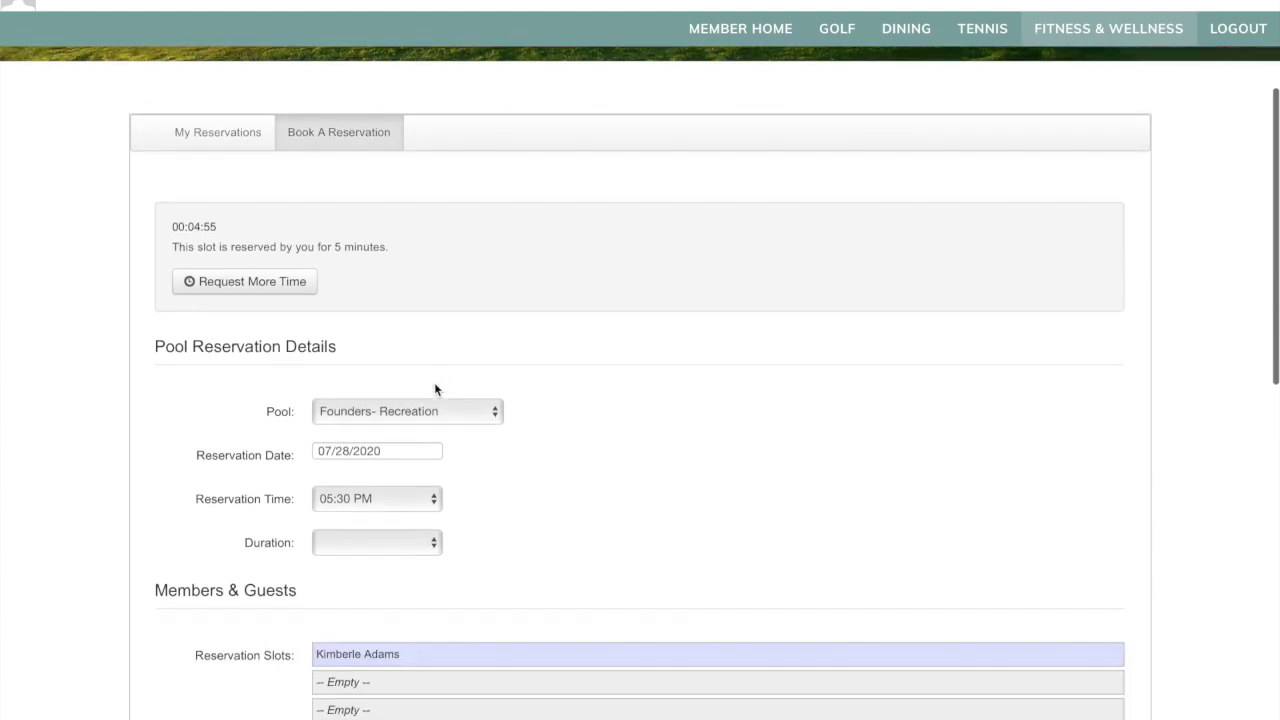
scroll(434, 388, down, 1)
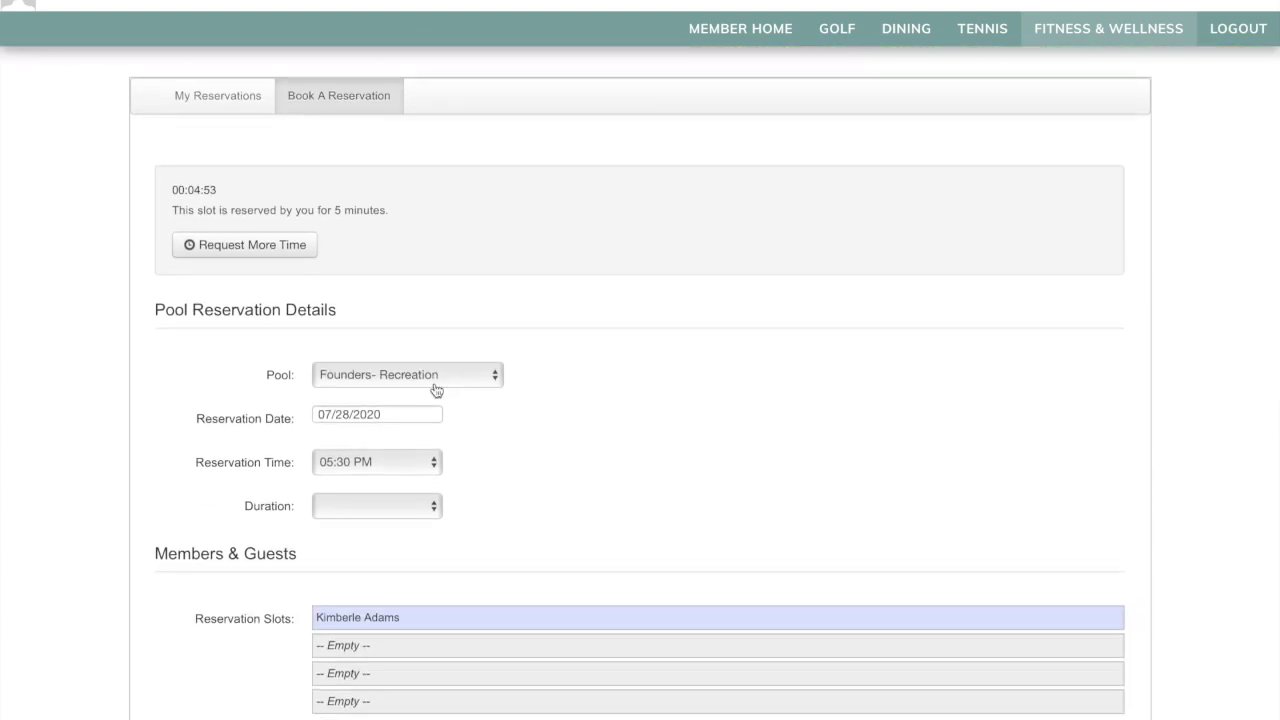
scroll(436, 390, up, 1)
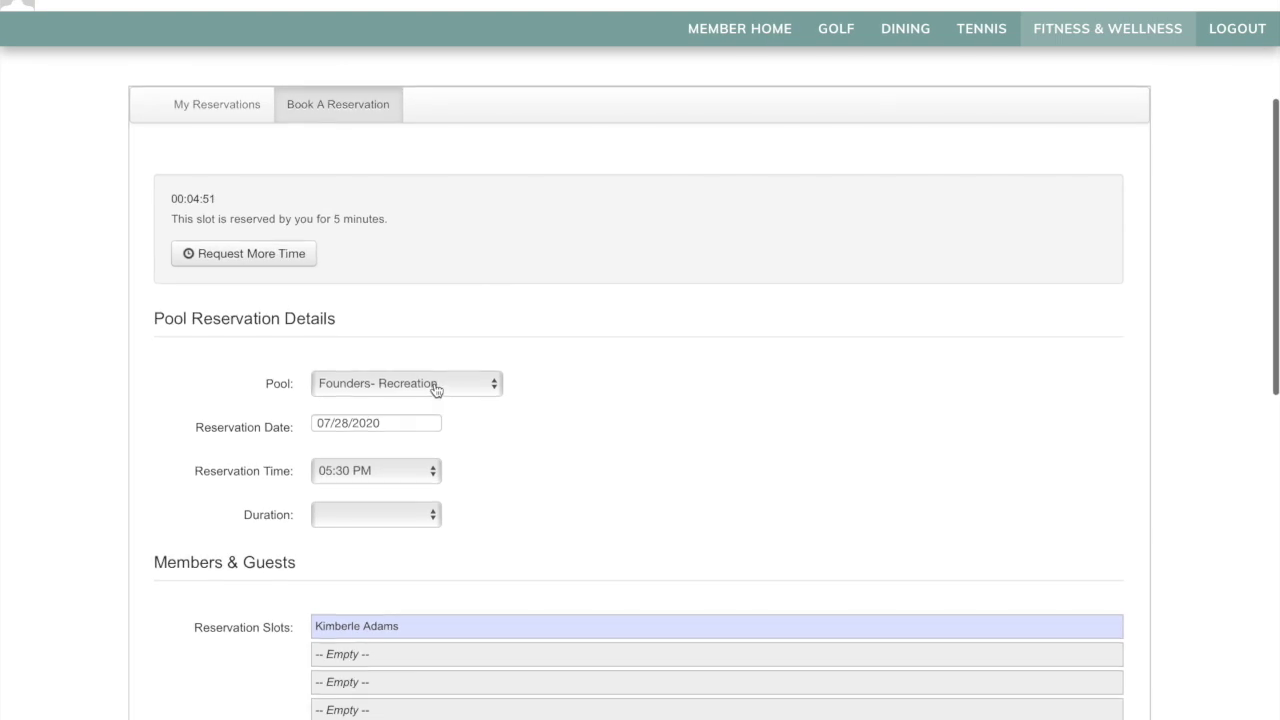
scroll(436, 390, down, 1)
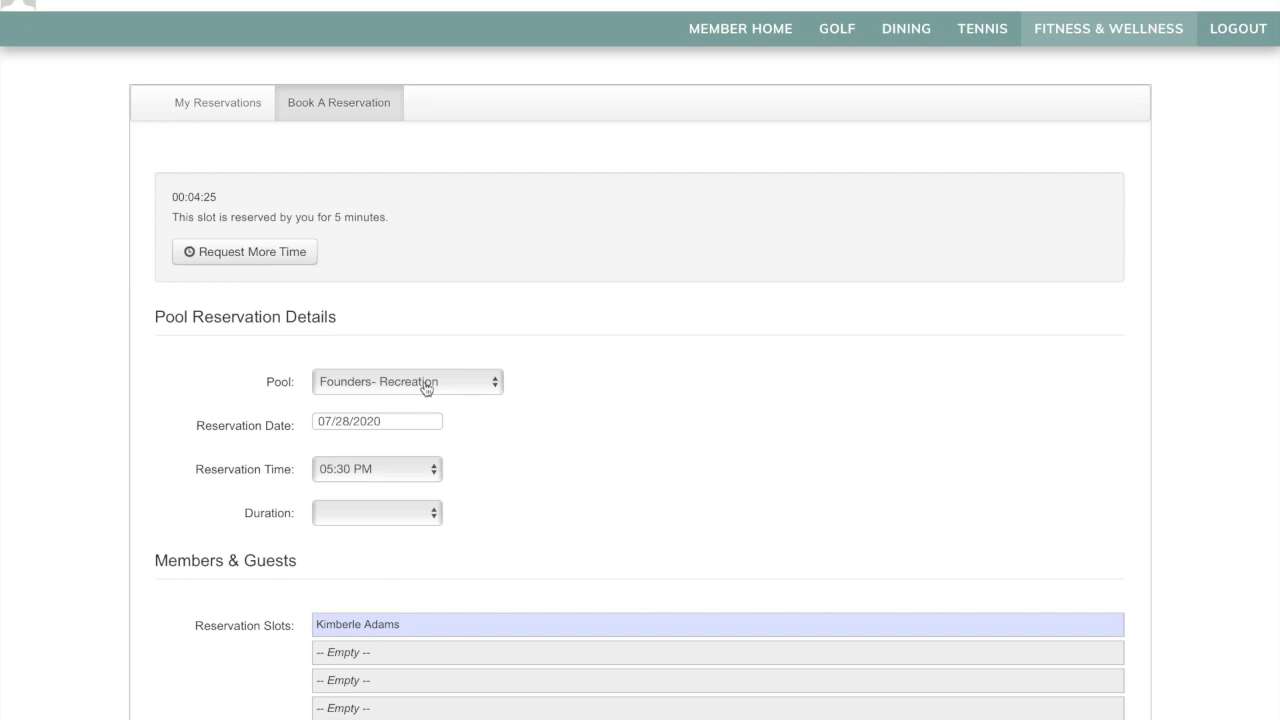
click(499, 387)
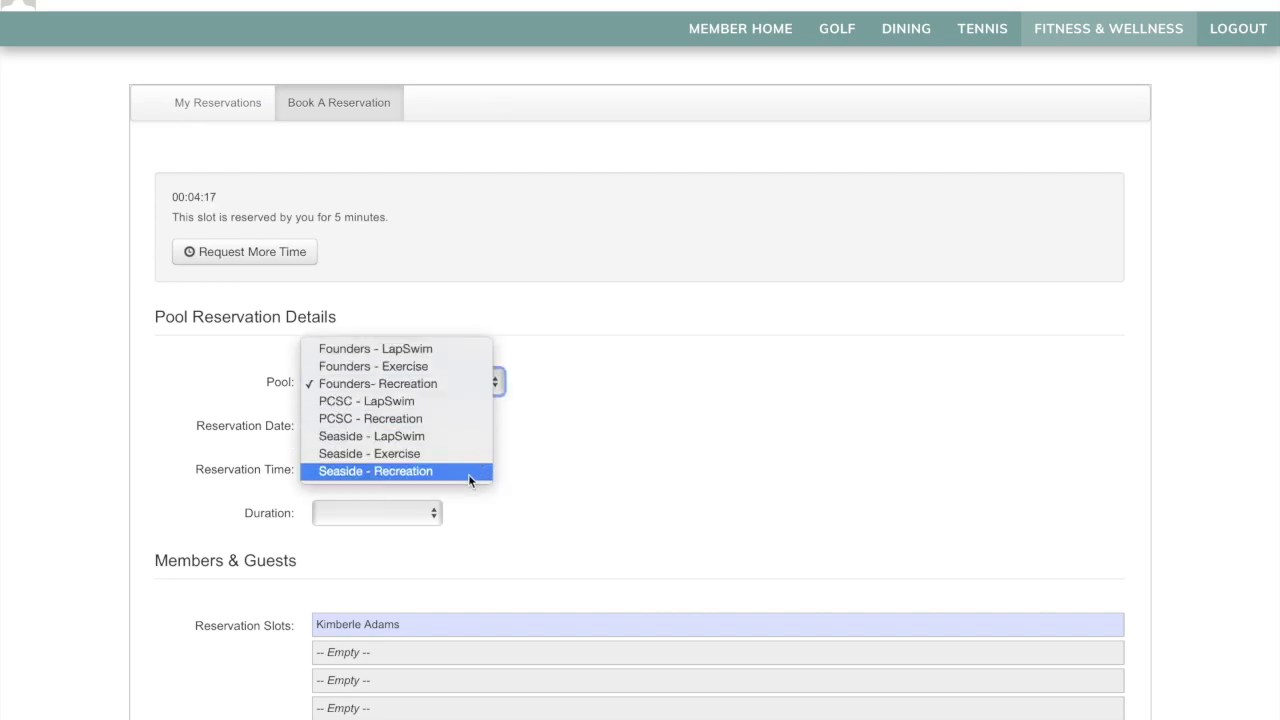
click(447, 390)
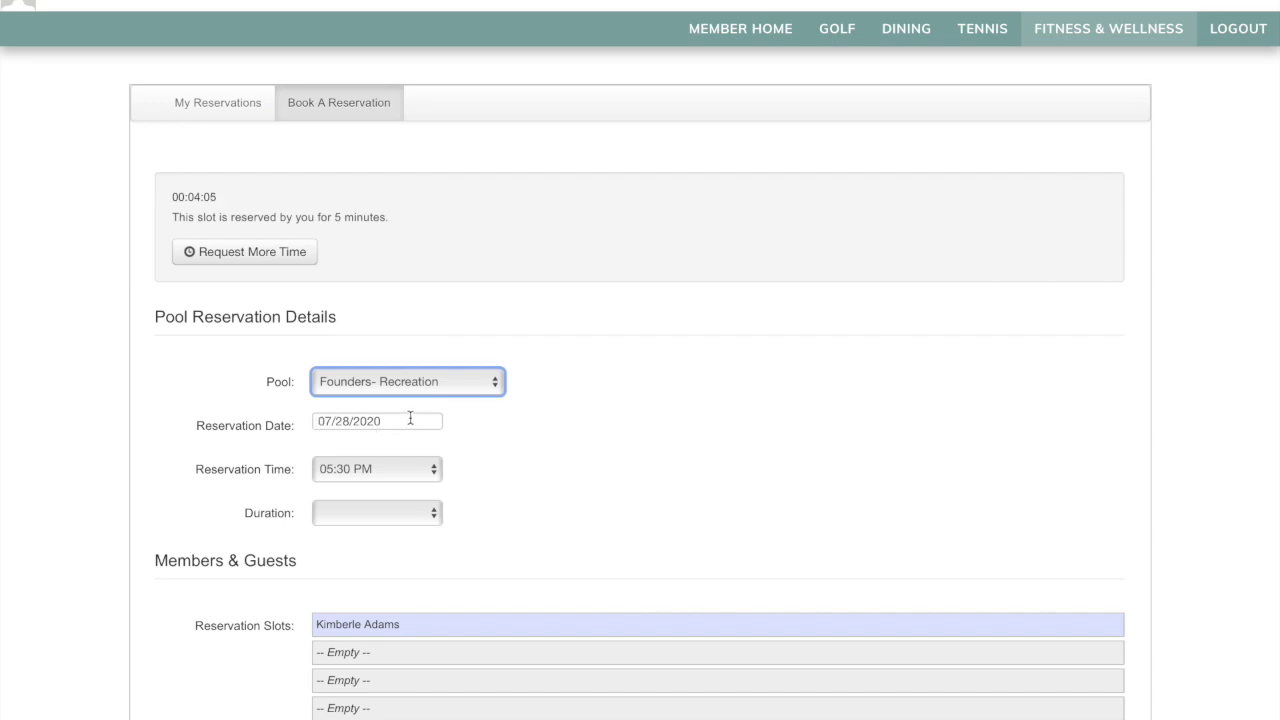
click(424, 470)
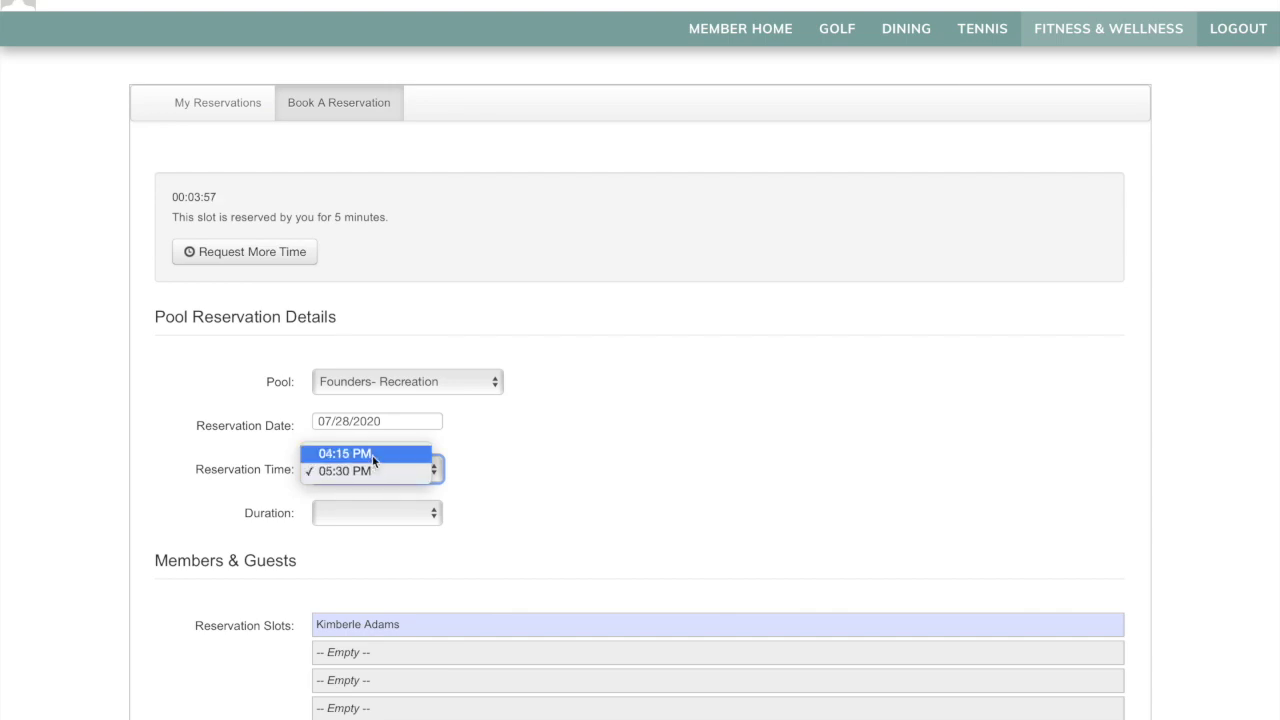
click(435, 516)
click(435, 516)
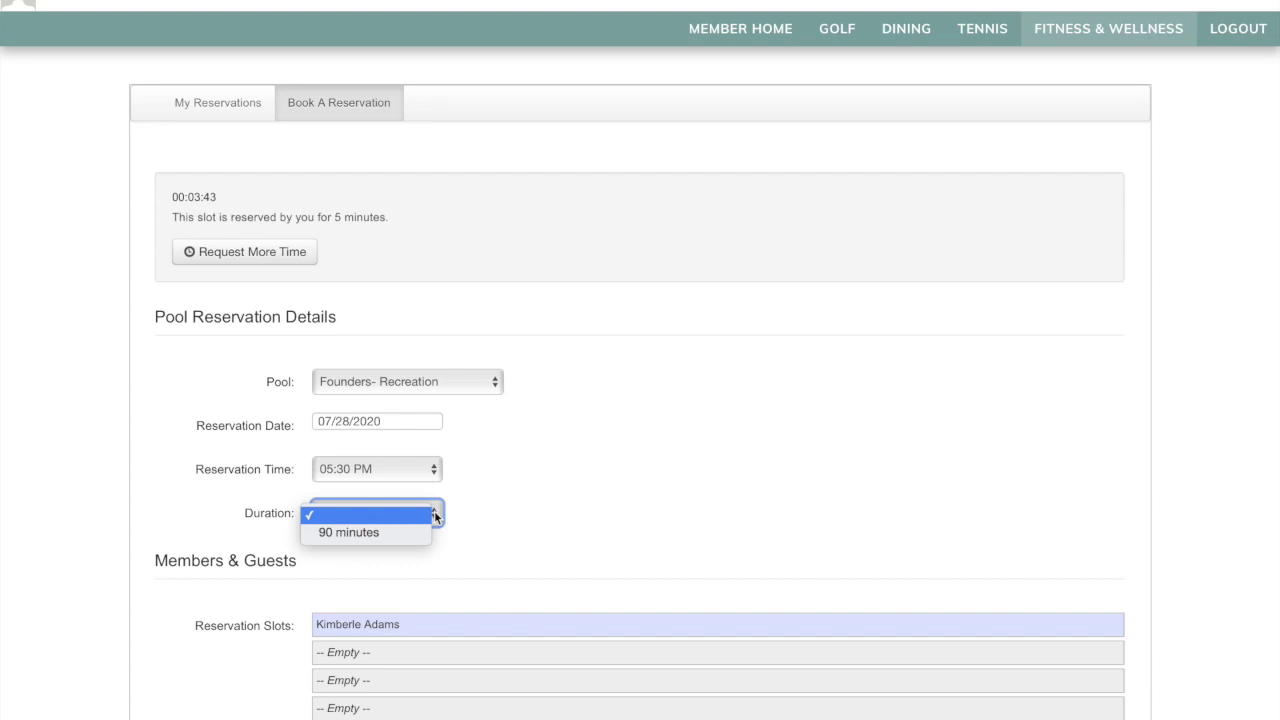
click(379, 533)
Add another club member to the second reservation slot by searching the last name, and clear that slot again
scroll(387, 539, down, 5)
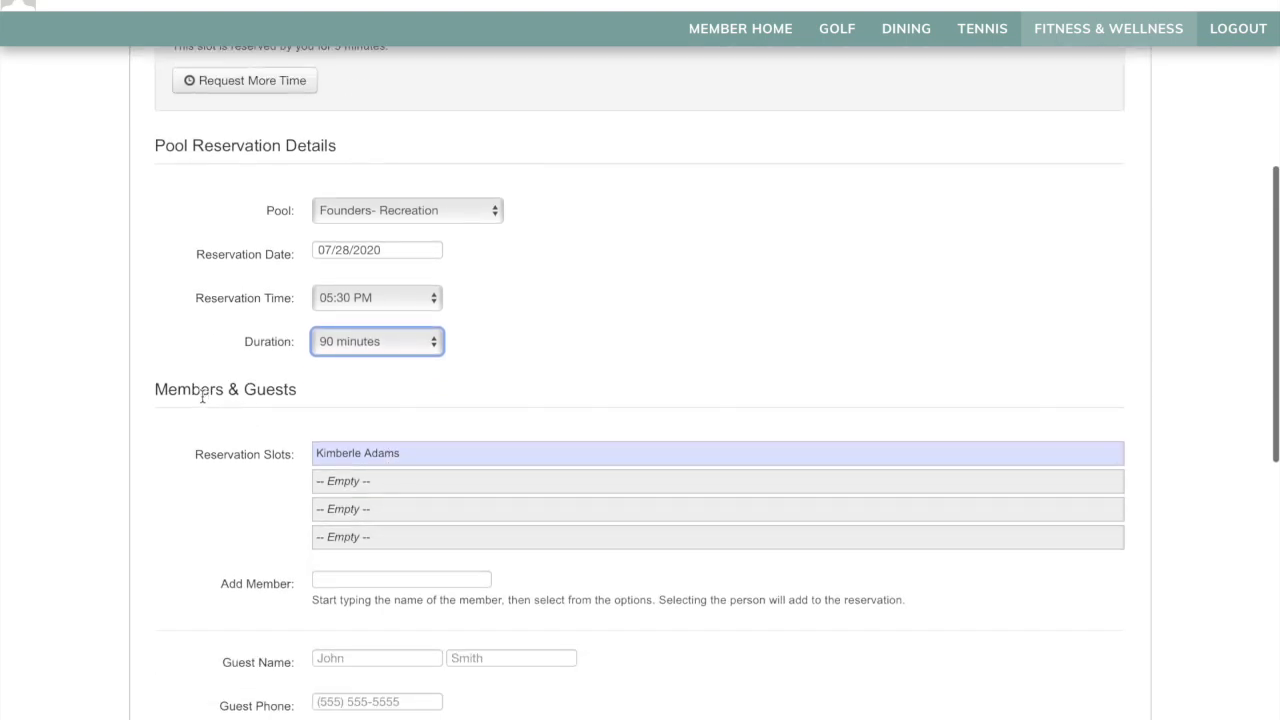
scroll(202, 397, down, 1)
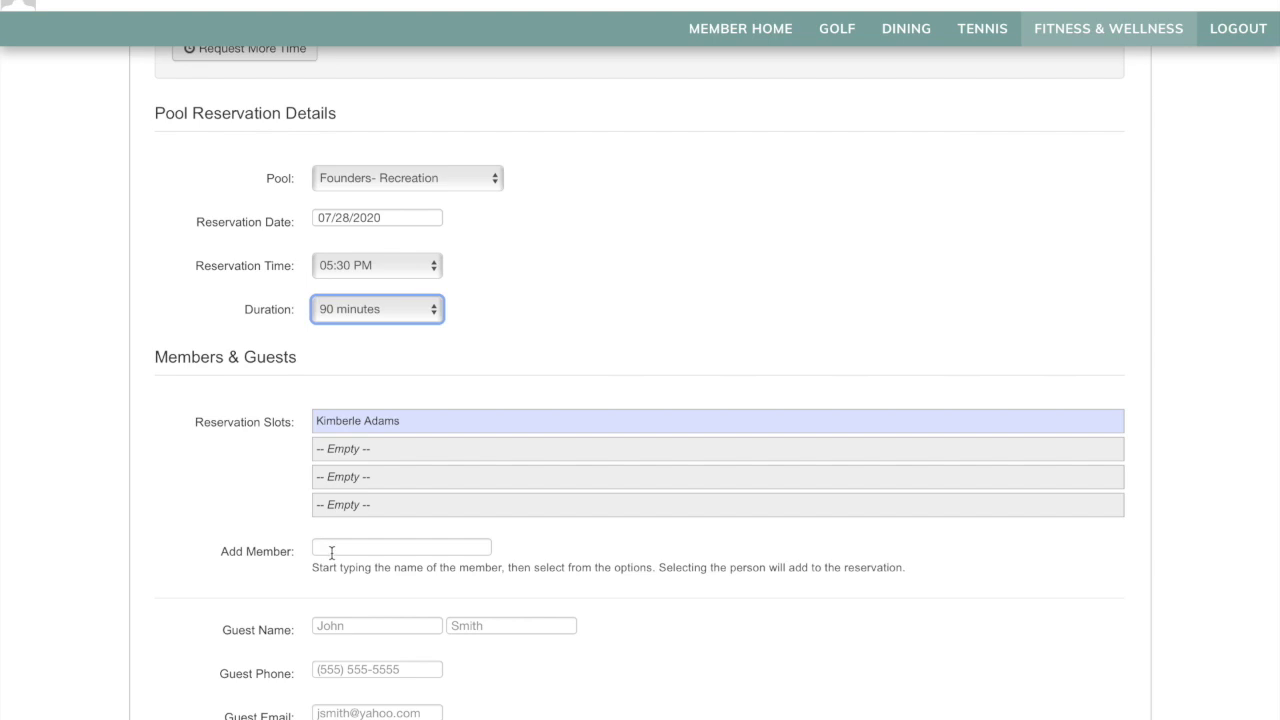
click(332, 551)
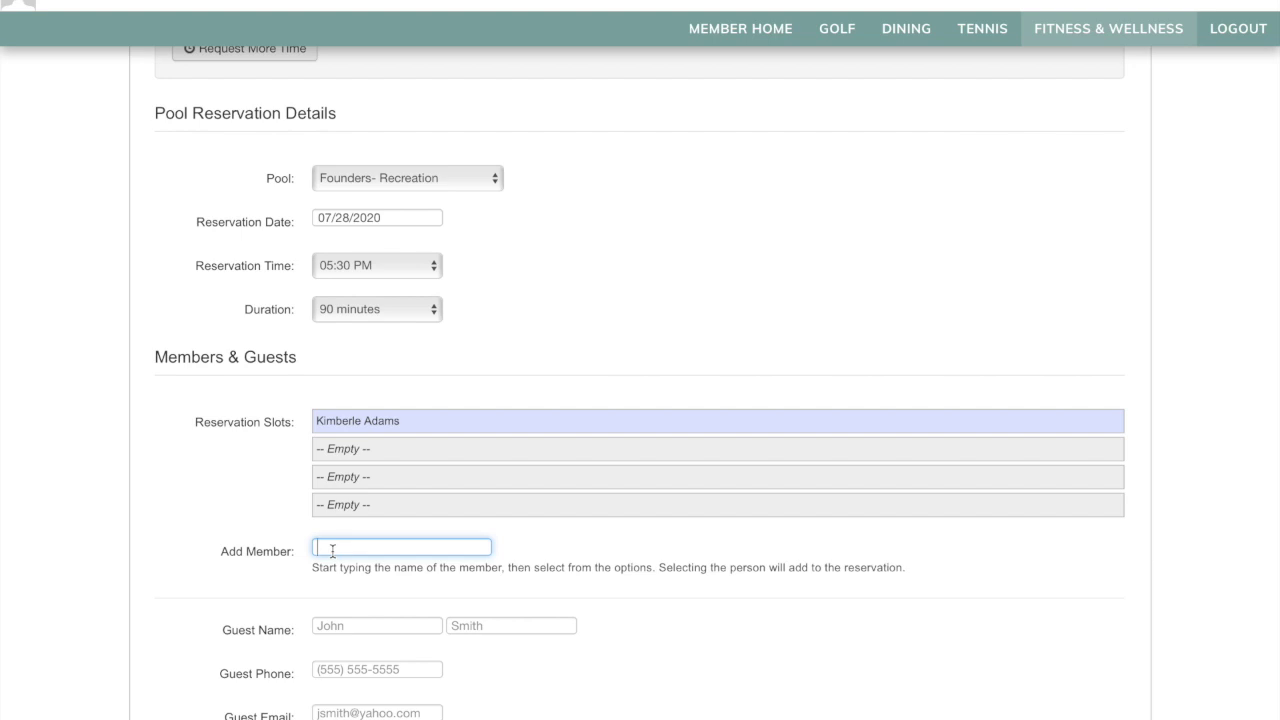
text(Smith)
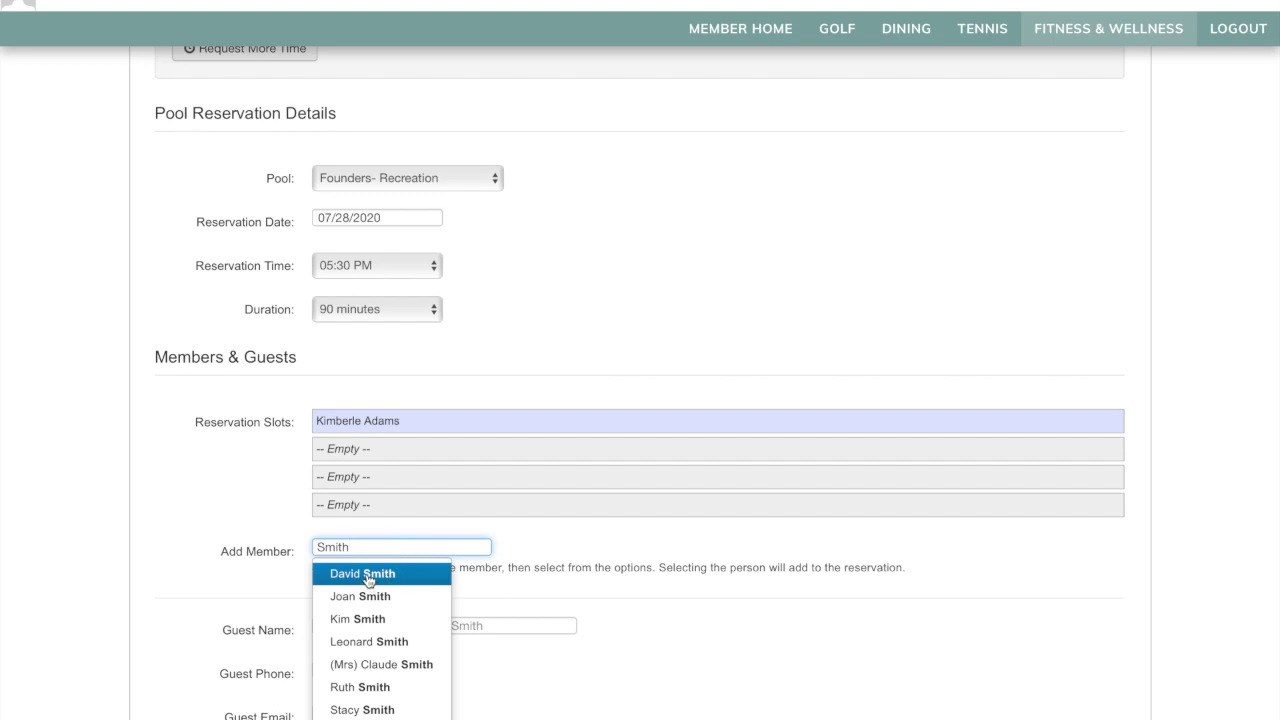
click(367, 578)
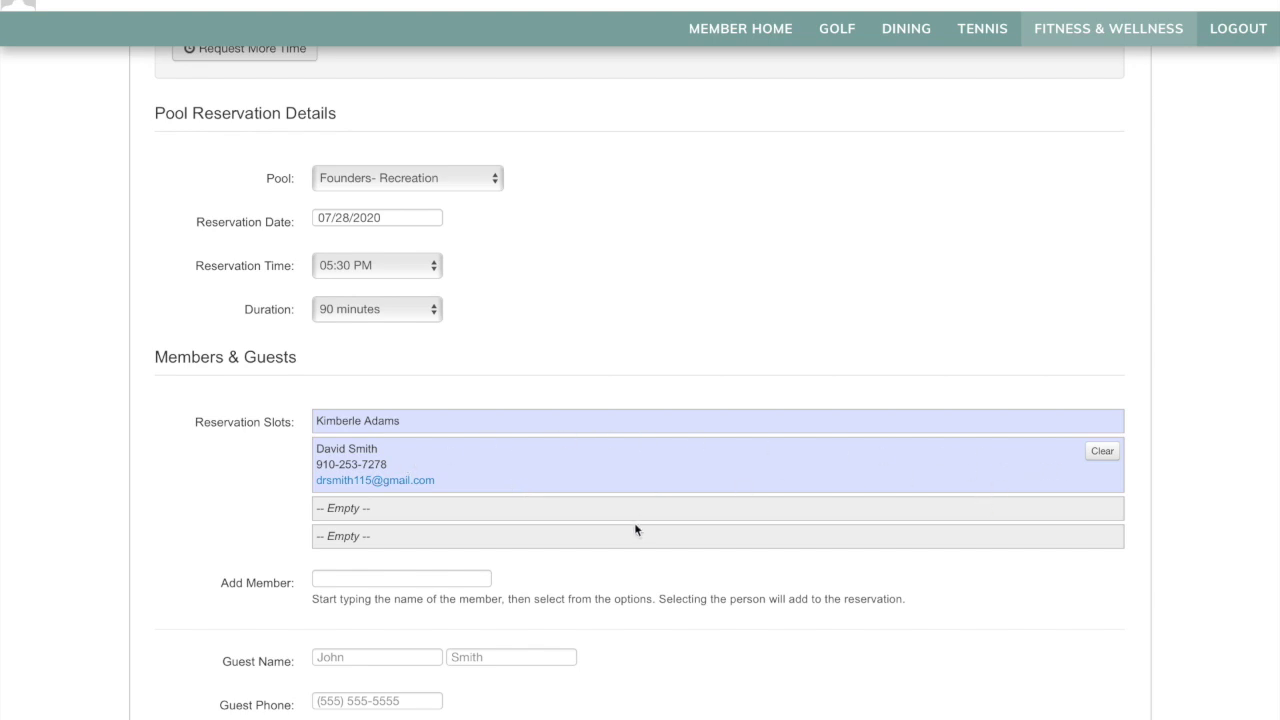
click(1104, 454)
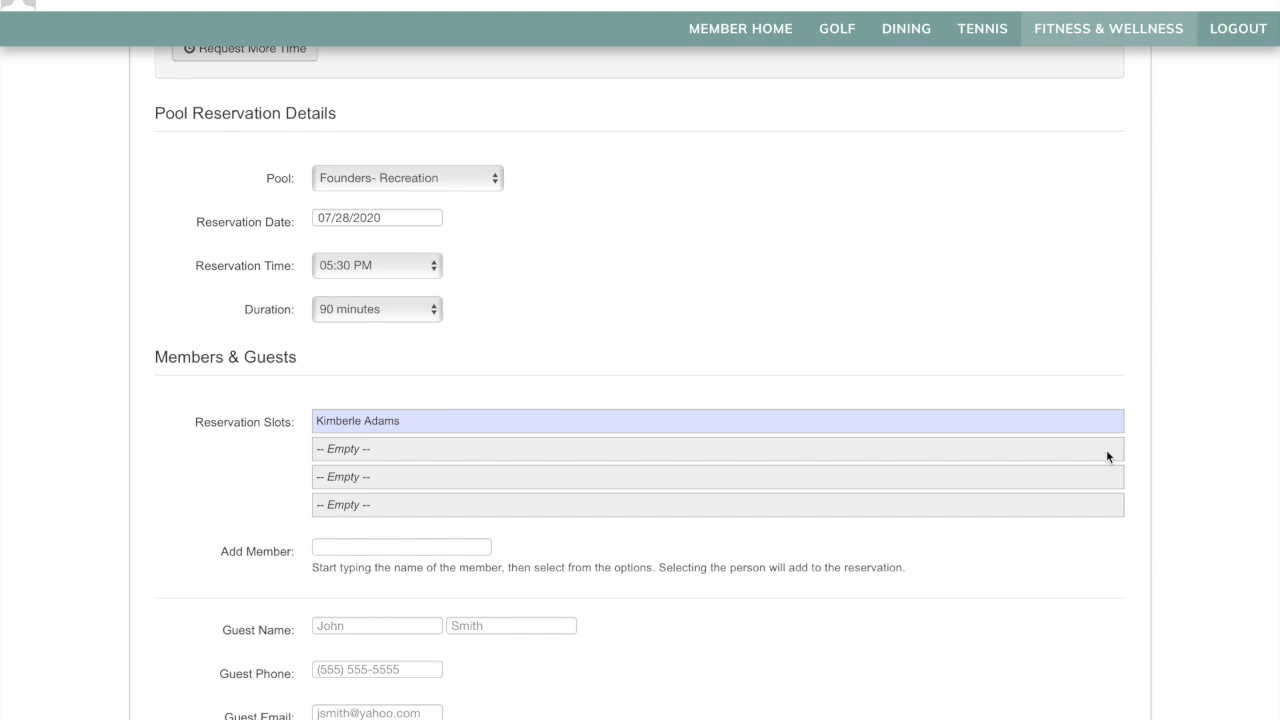
Review the guest fields and additional items in the rest of the reservation form
scroll(1065, 471, down, 3)
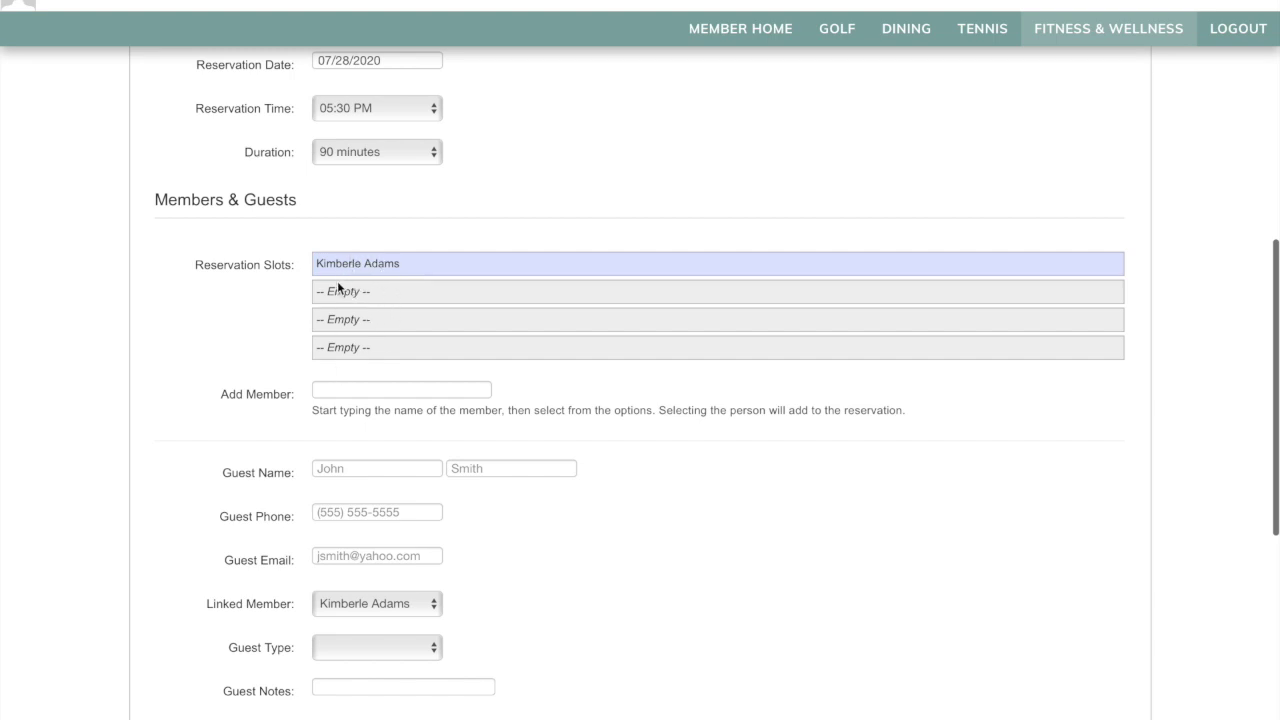
scroll(462, 455, down, 4)
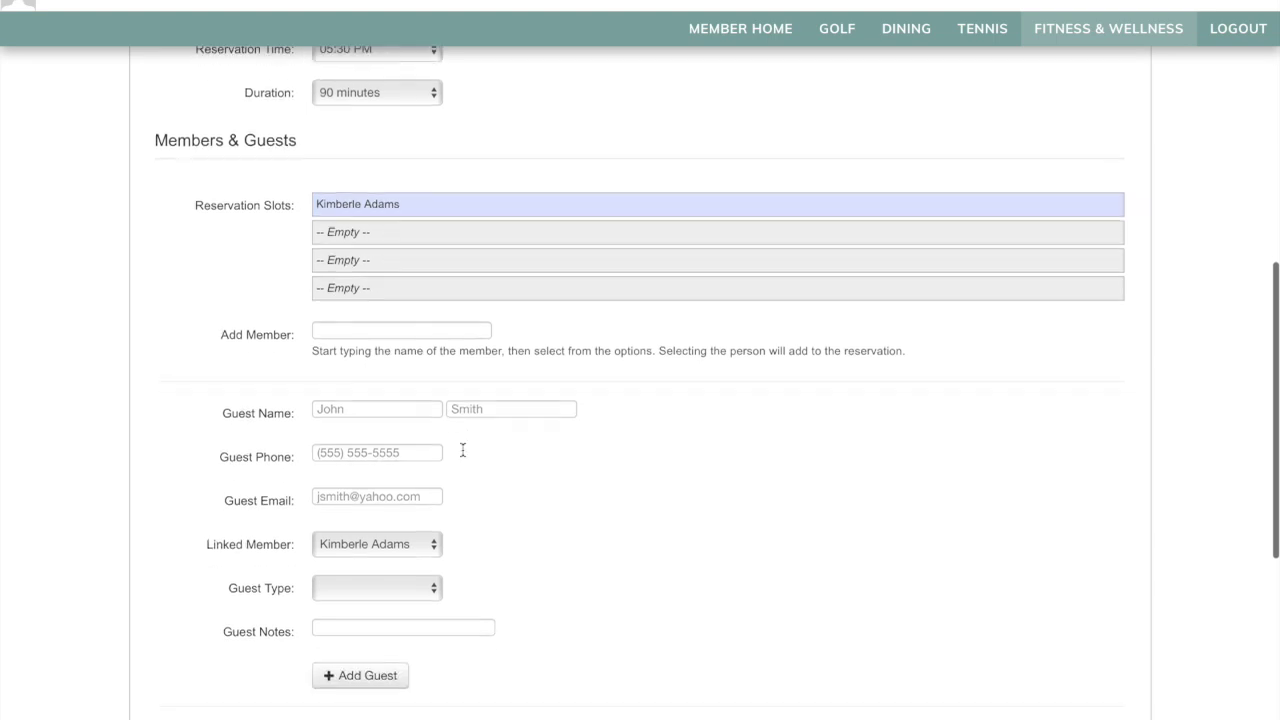
scroll(462, 455, down, 1)
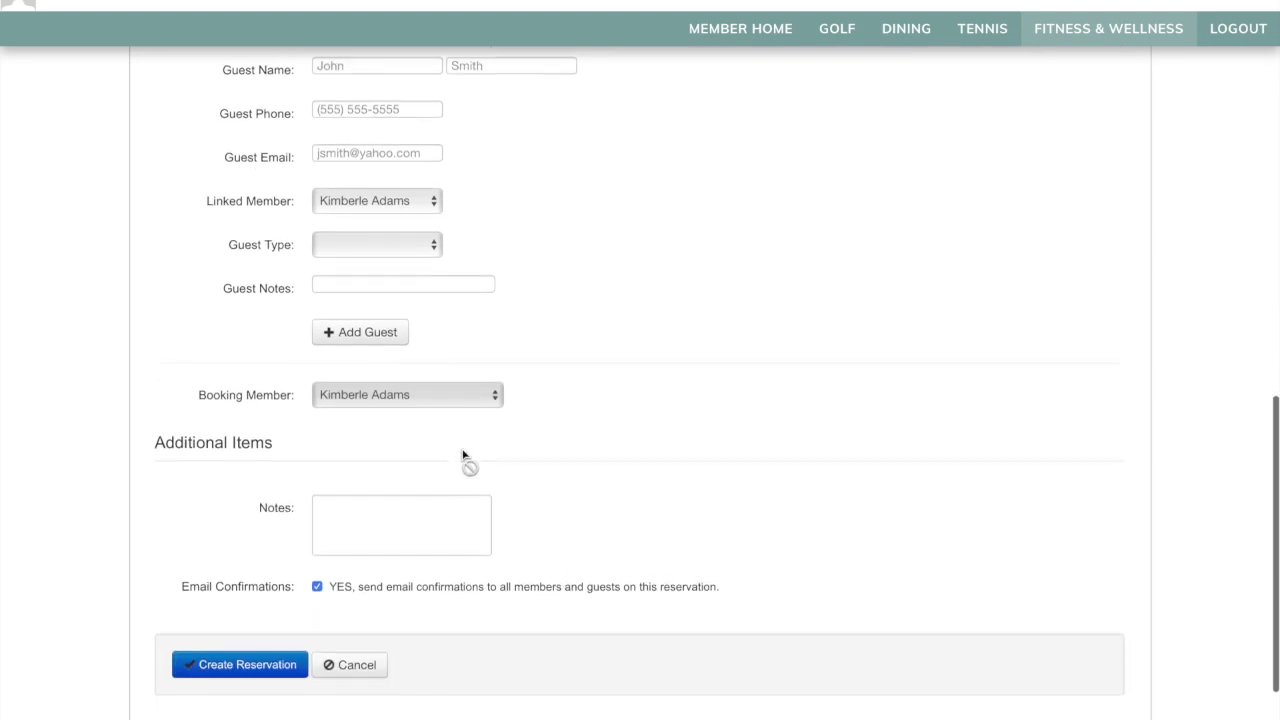